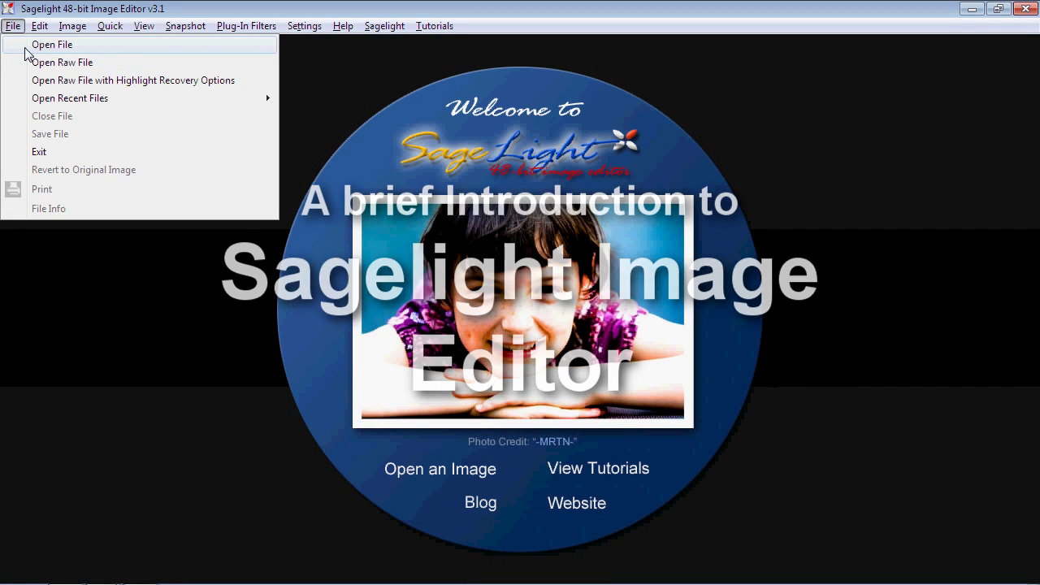
pyautogui.click(33, 45)
pyautogui.click(164, 140)
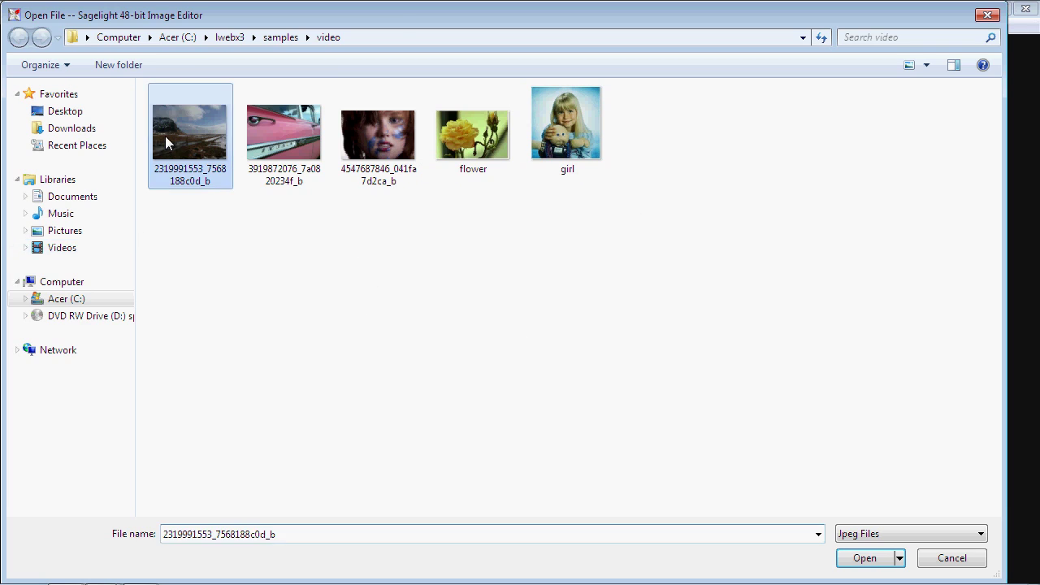
pyautogui.doubleClick(165, 136)
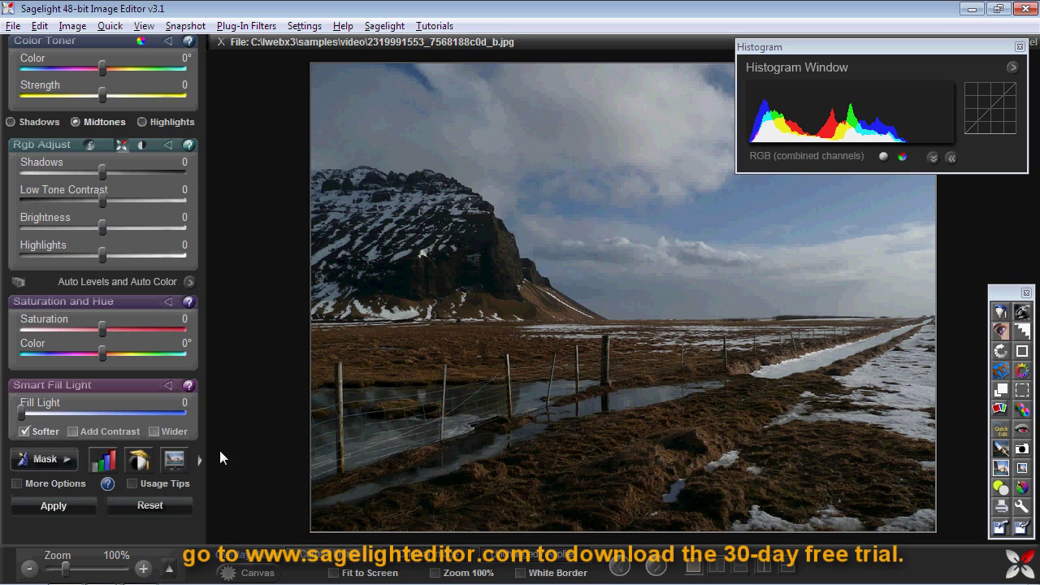
# Step: Accept Auto Levels and Auto Color, then apply Fill Light 104, Saturation 52, Low Tone Contrast 22
pyautogui.click(90, 284)
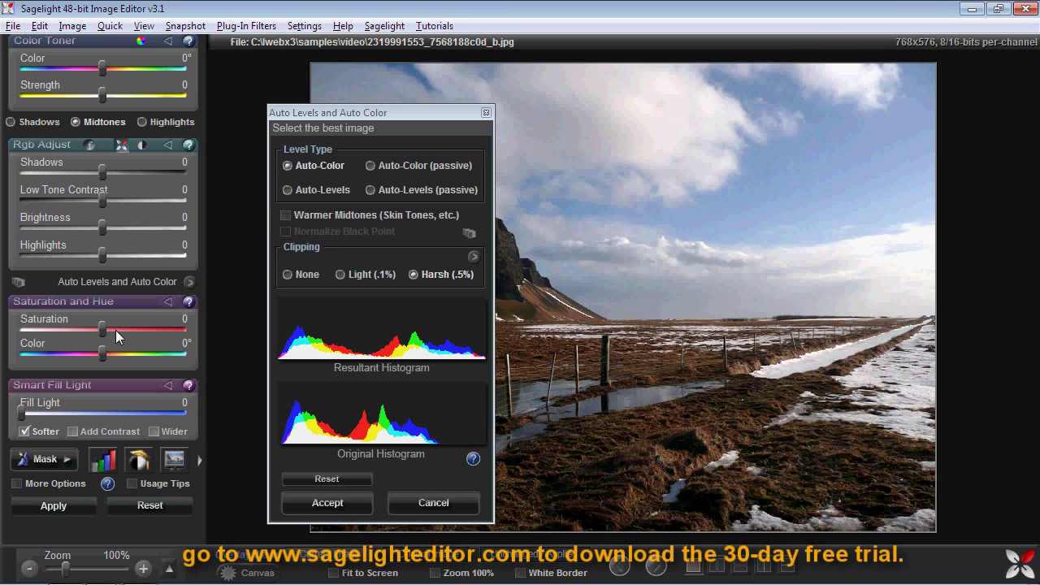
pyautogui.click(323, 508)
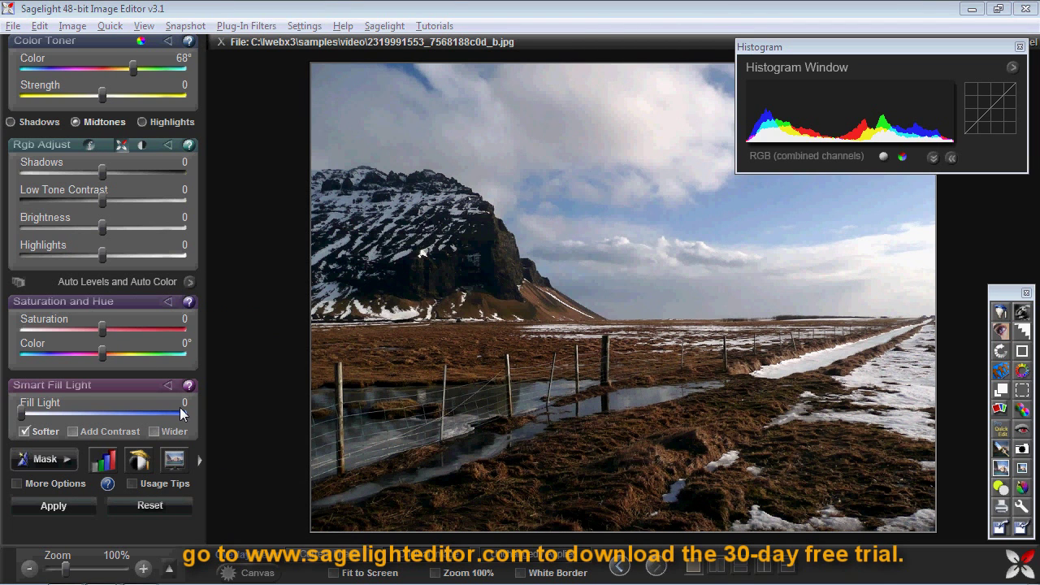
pyautogui.moveTo(25, 413); pyautogui.dragTo(108, 404)
pyautogui.moveTo(109, 322); pyautogui.dragTo(146, 327)
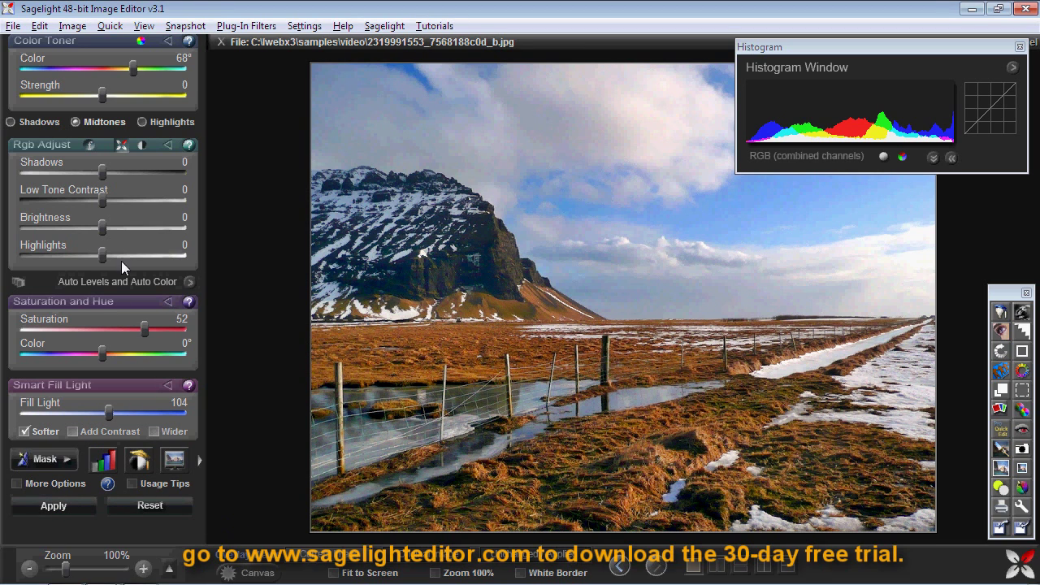
pyautogui.moveTo(99, 201); pyautogui.dragTo(120, 199)
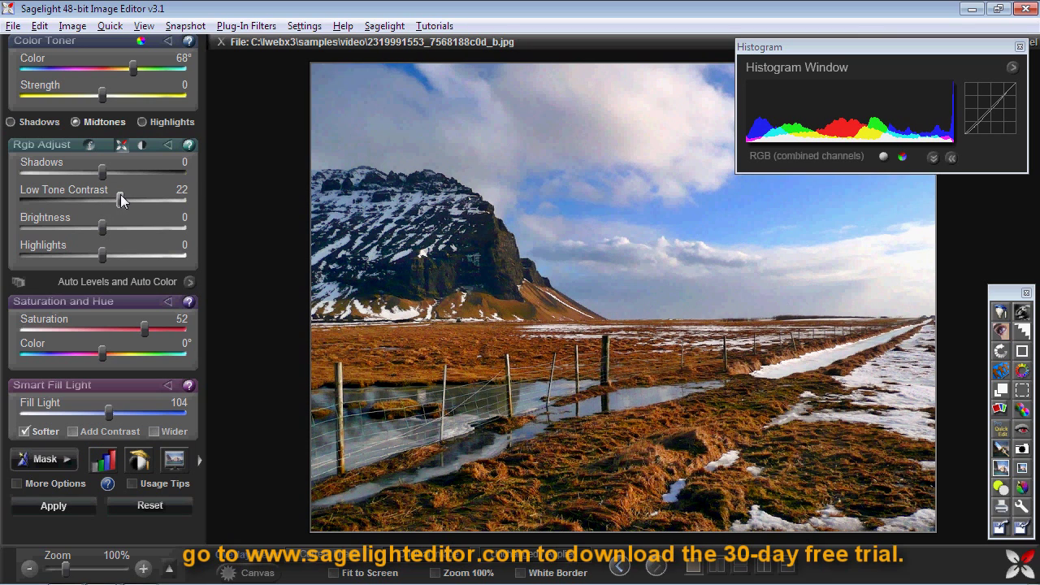
pyautogui.click(50, 505)
pyautogui.click(716, 567)
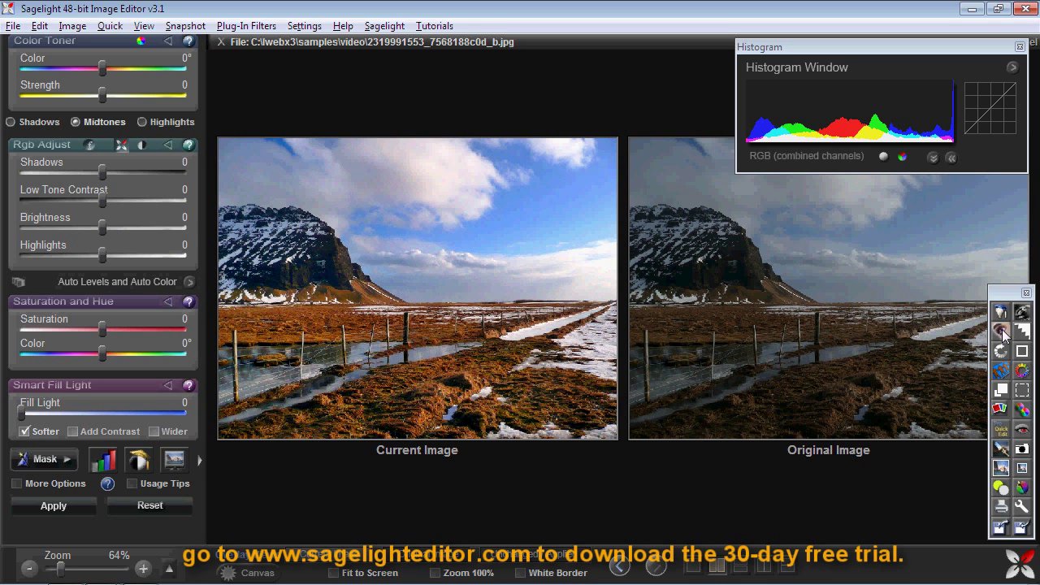
pyautogui.click(1021, 352)
pyautogui.click(150, 275)
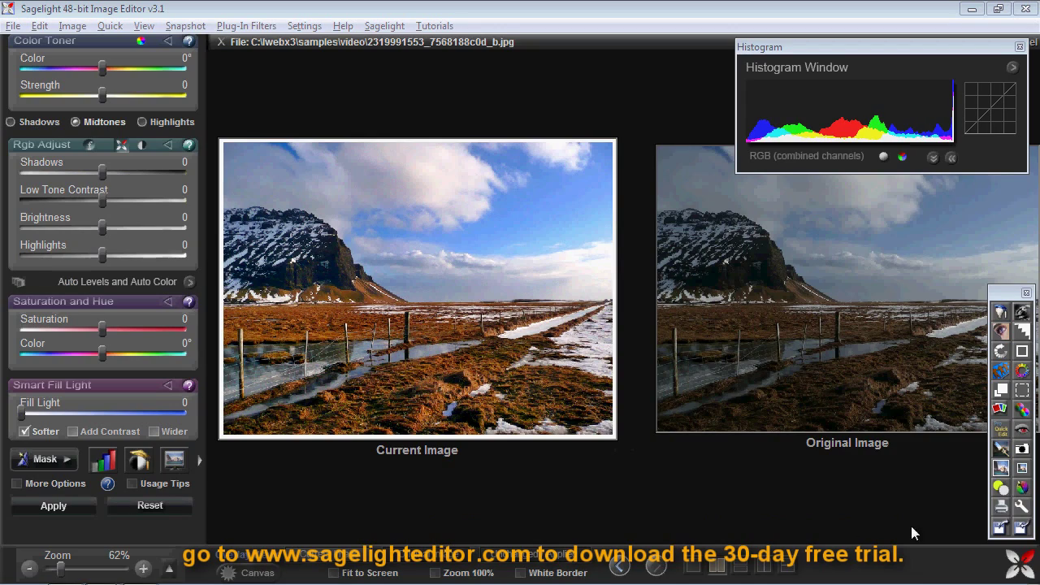
pyautogui.click(993, 465)
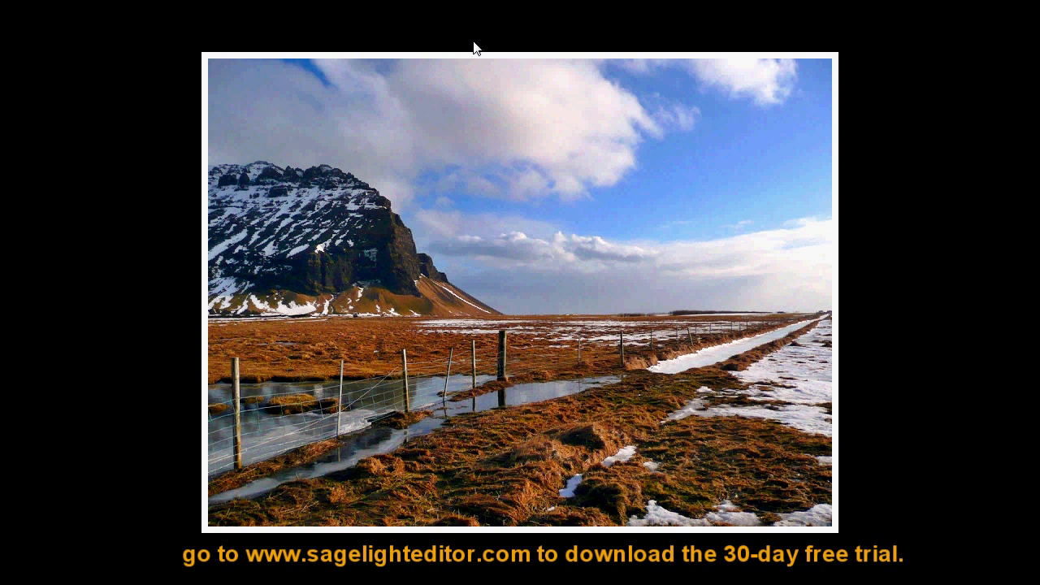
pyautogui.click(400, 92)
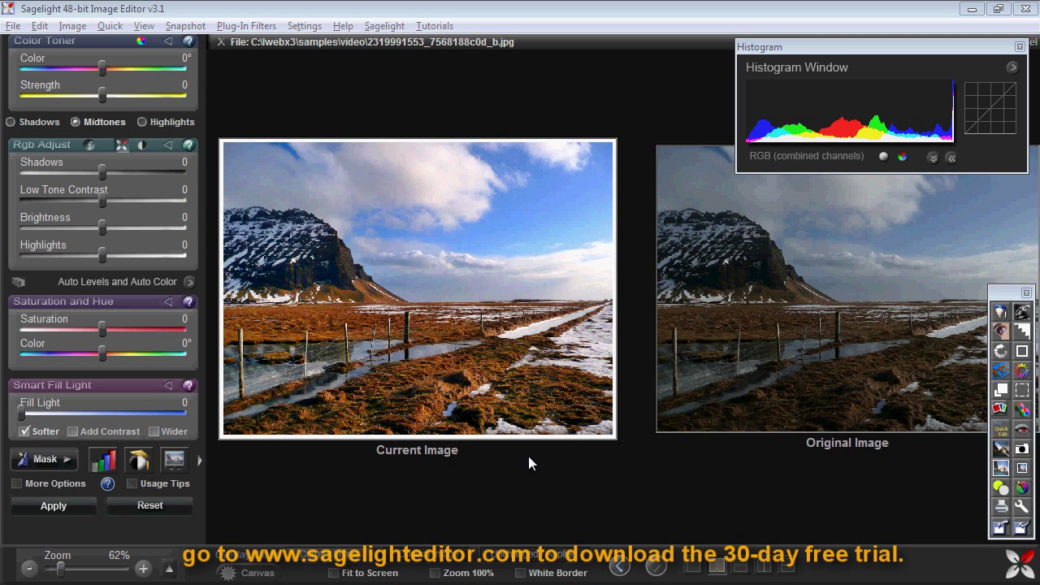
pyautogui.click(615, 569)
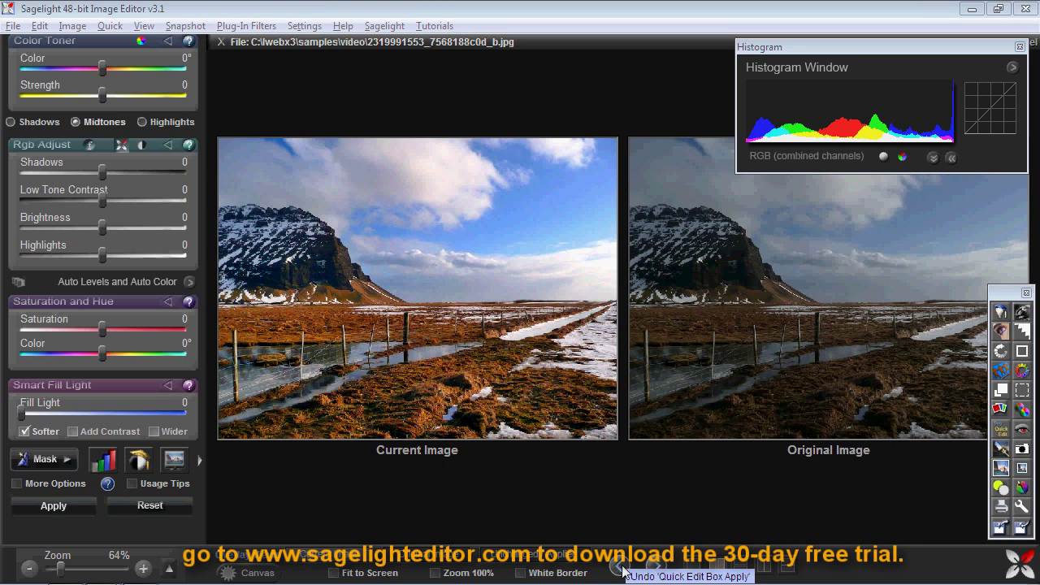
# Step: Discard the unsaved landscape and open flower.jpg, the yellow rose photo
pyautogui.click(13, 25)
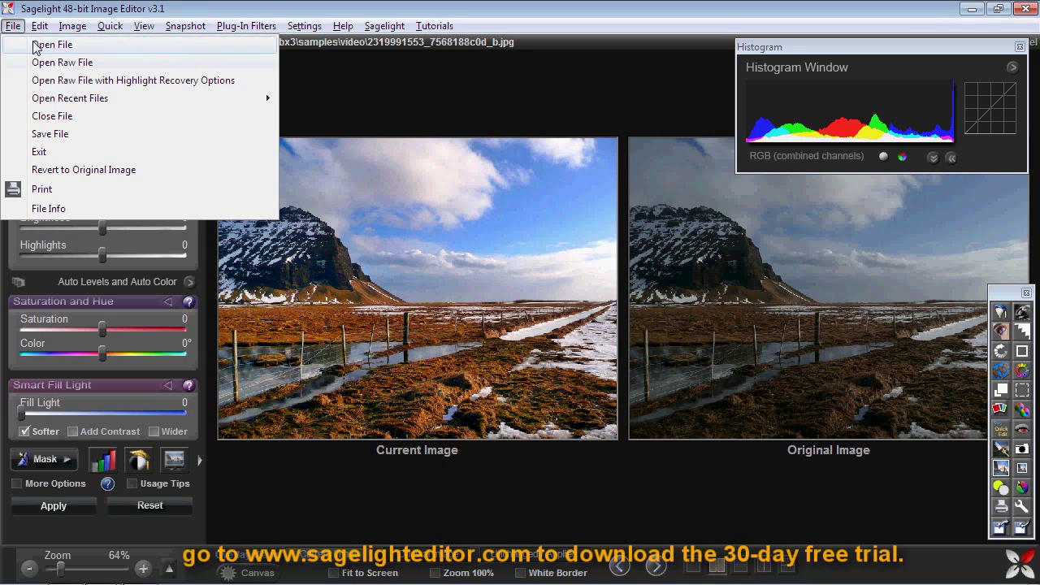
pyautogui.click(36, 46)
pyautogui.click(559, 341)
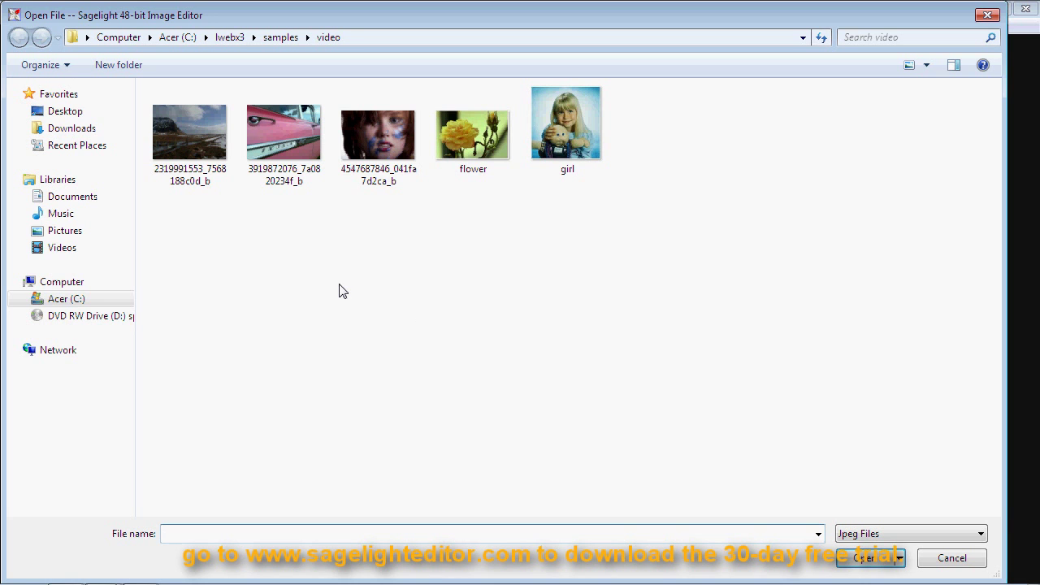
pyautogui.doubleClick(458, 120)
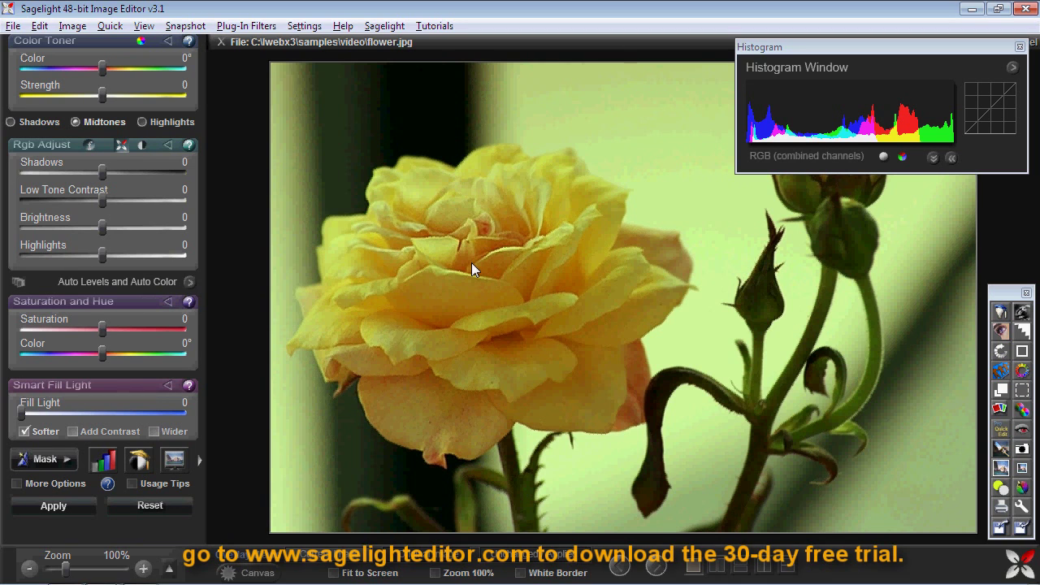
# Step: Accept the Auto Levels and Auto Color correction on the rose photo
pyautogui.click(146, 280)
pyautogui.moveTo(342, 122); pyautogui.dragTo(906, 45)
pyautogui.click(895, 423)
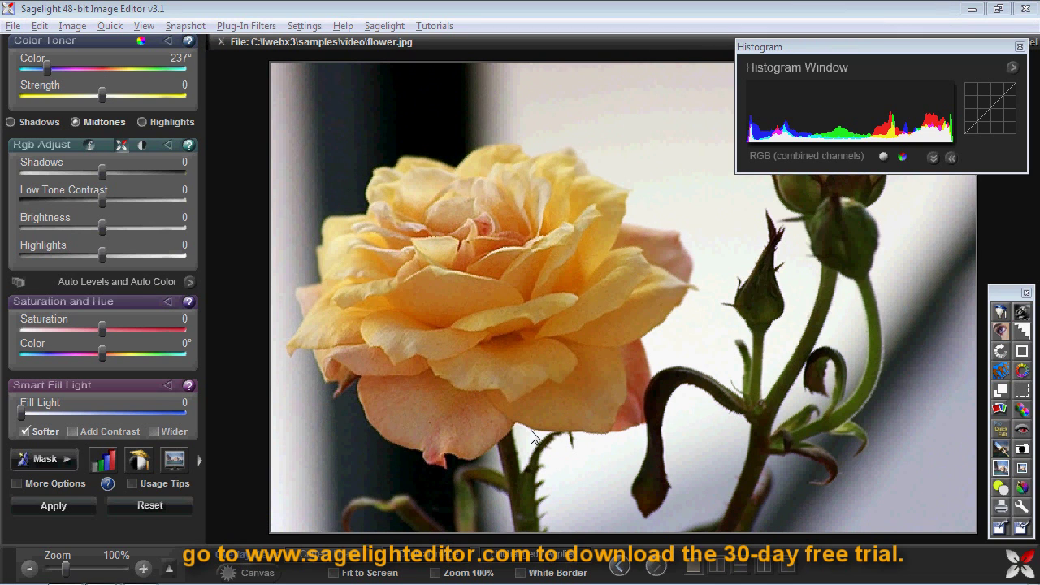
# Step: Raise Saturation to 21, apply it, and check the rose in full-screen preview
pyautogui.click(113, 317)
pyautogui.moveTo(113, 315); pyautogui.dragTo(119, 313)
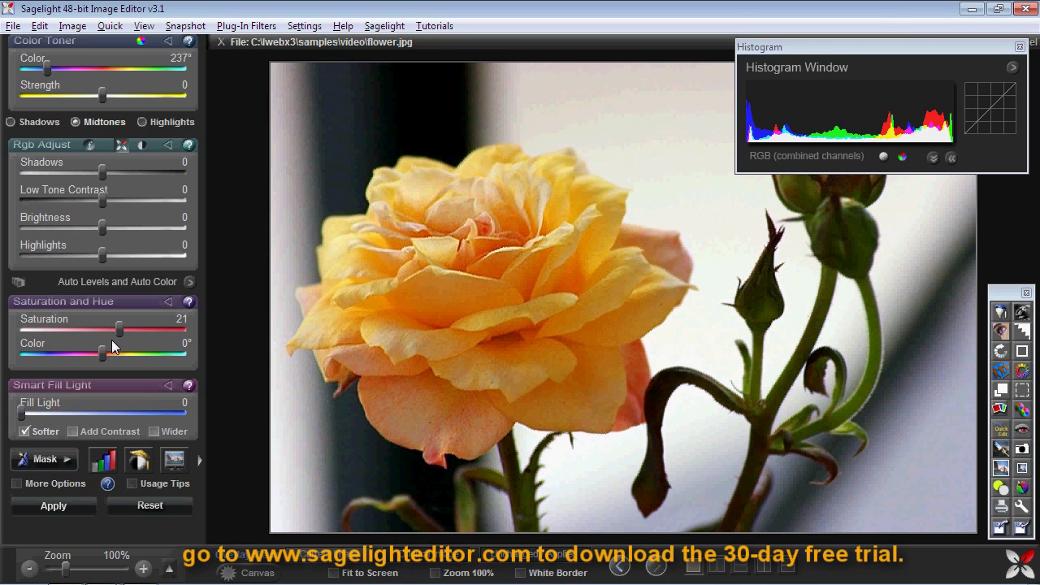
pyautogui.click(85, 507)
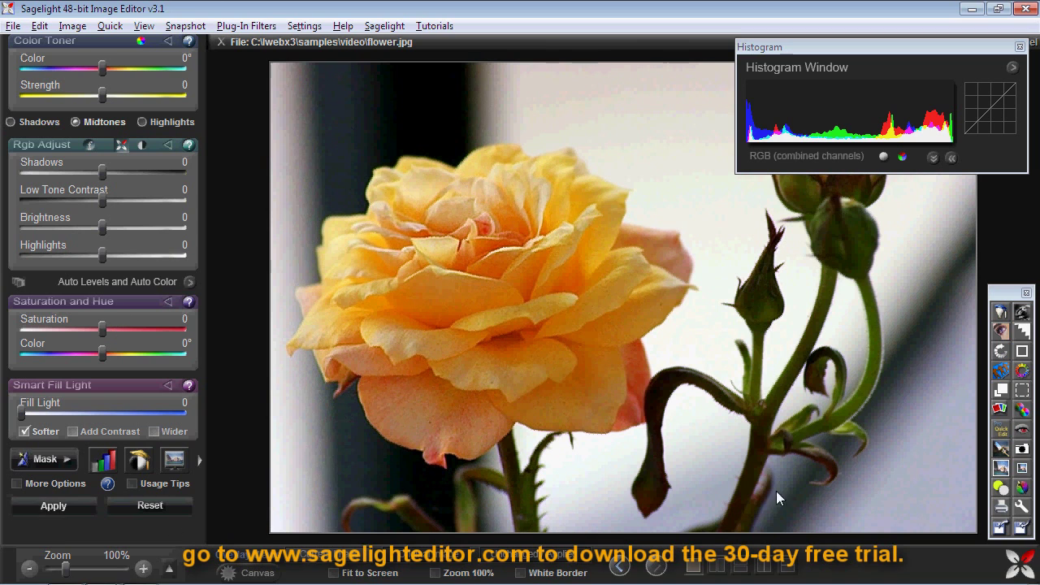
pyautogui.click(1000, 469)
pyautogui.click(531, 355)
pyautogui.scroll(1, 169, 512)
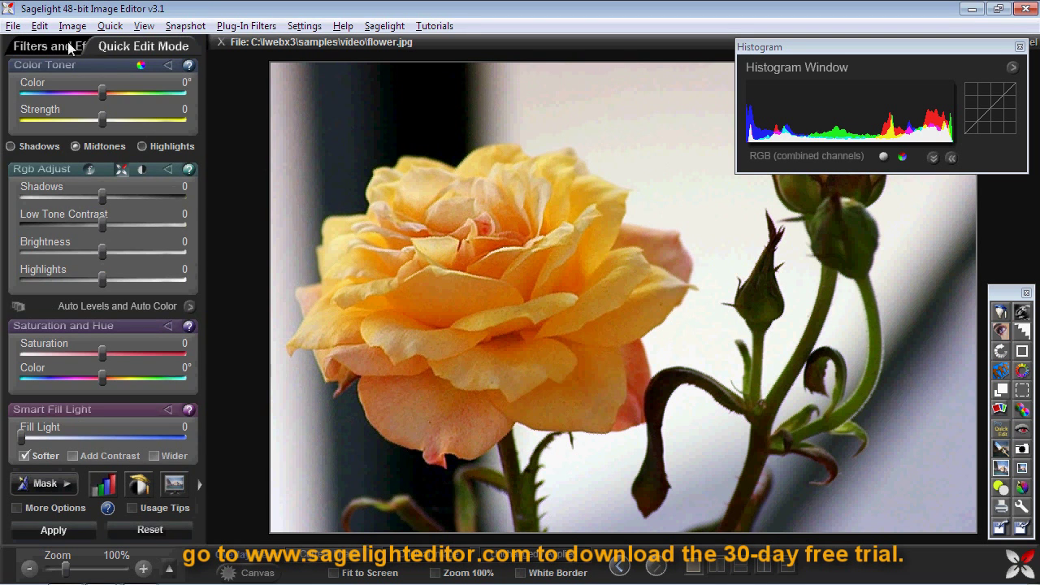
# Step: Close the rose photo without saving and open girl.jpg
pyautogui.click(13, 25)
pyautogui.click(24, 50)
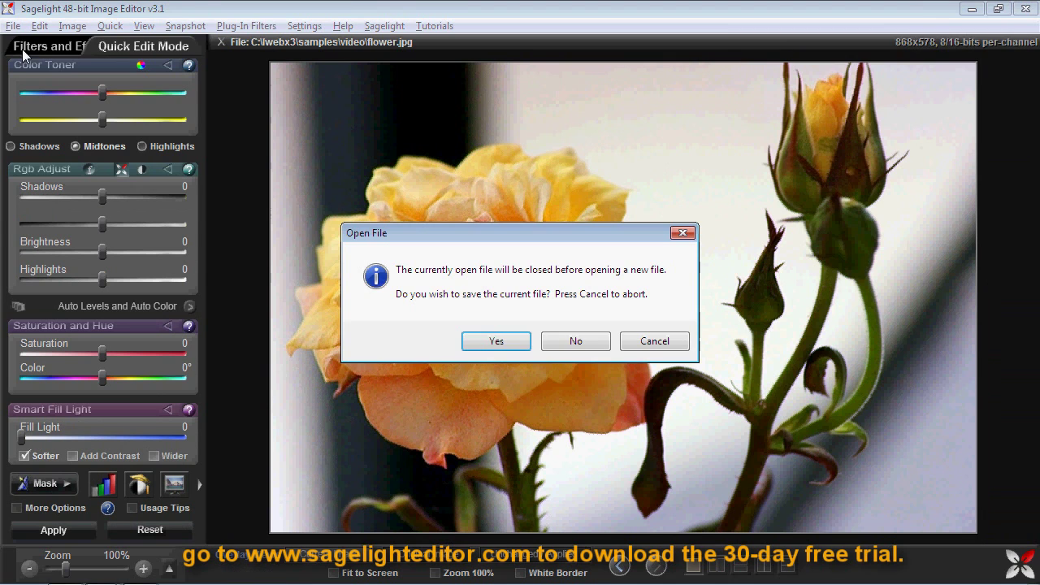
pyautogui.click(583, 343)
pyautogui.doubleClick(575, 156)
pyautogui.scroll(-1, 193, 398)
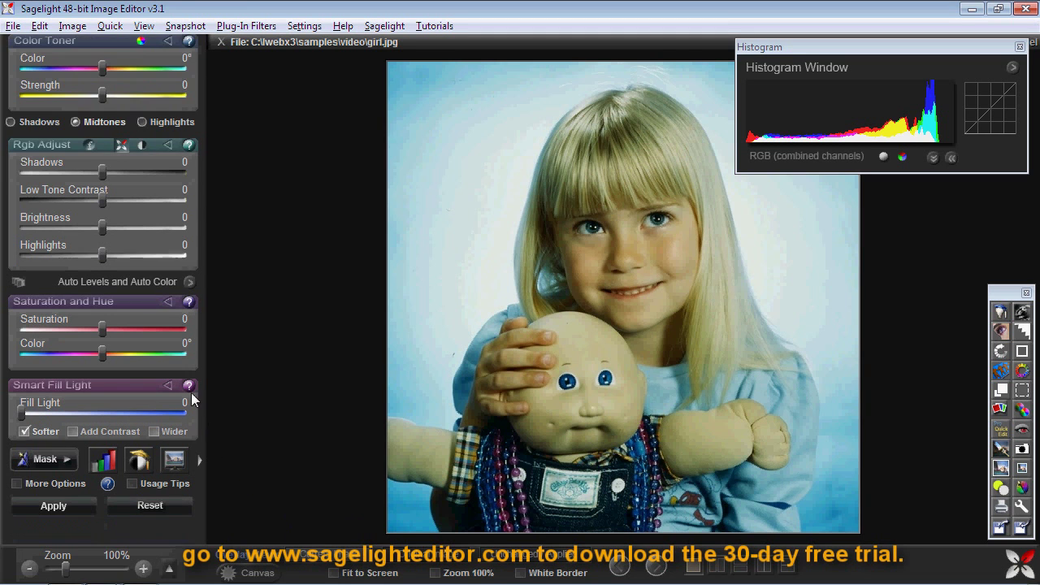
# Step: Accept Auto Levels and Auto Color, then set Saturation to 21 and Color Toner Strength to -24
pyautogui.click(138, 283)
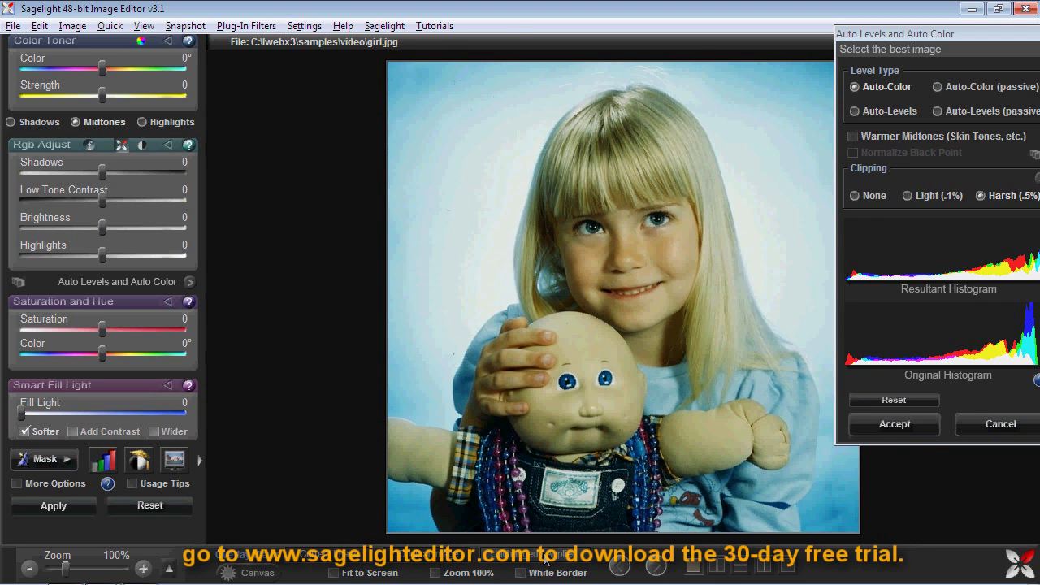
pyautogui.click(883, 428)
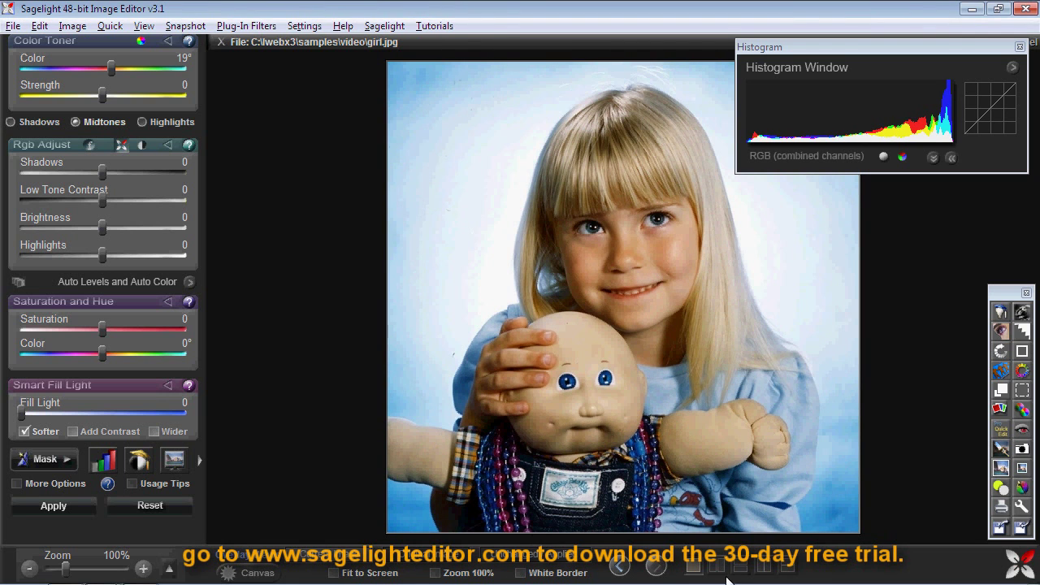
pyautogui.moveTo(107, 327); pyautogui.dragTo(119, 331)
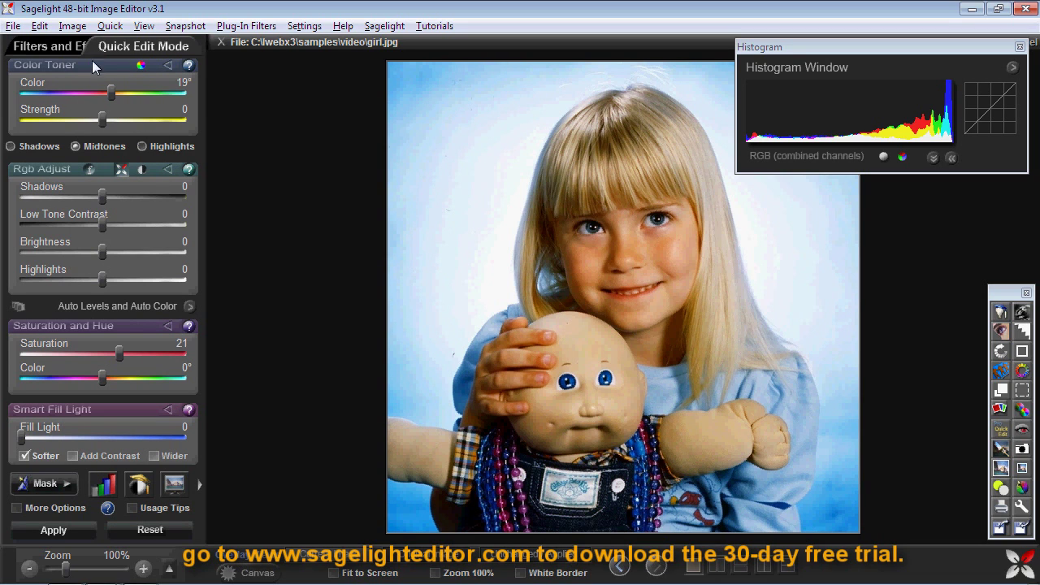
pyautogui.moveTo(106, 115)
pyautogui.mouseDown()
pyautogui.moveTo(74, 116)
pyautogui.moveTo(112, 114)
pyautogui.moveTo(98, 118)
pyautogui.mouseUp()
# Step: Apply the portrait adjustments, undo them, then try Saturation 48 and reset it
pyautogui.click(63, 507)
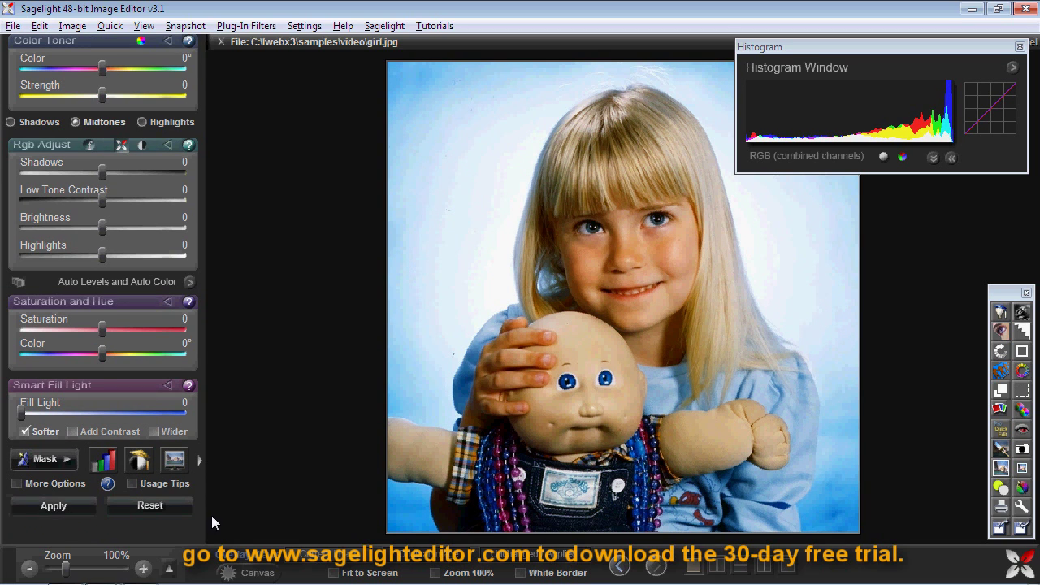
pyautogui.click(622, 568)
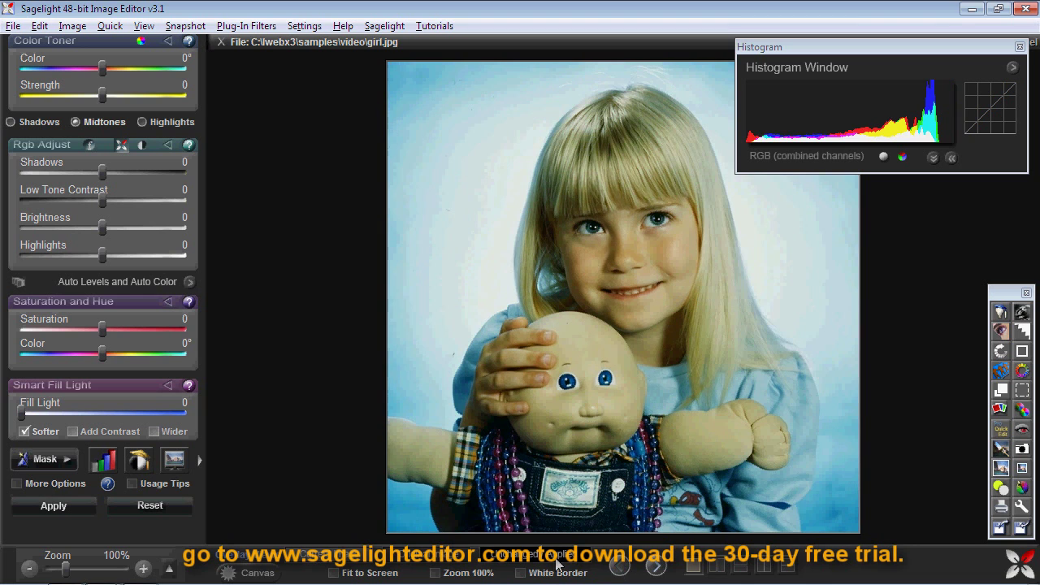
pyautogui.moveTo(106, 324); pyautogui.dragTo(142, 322)
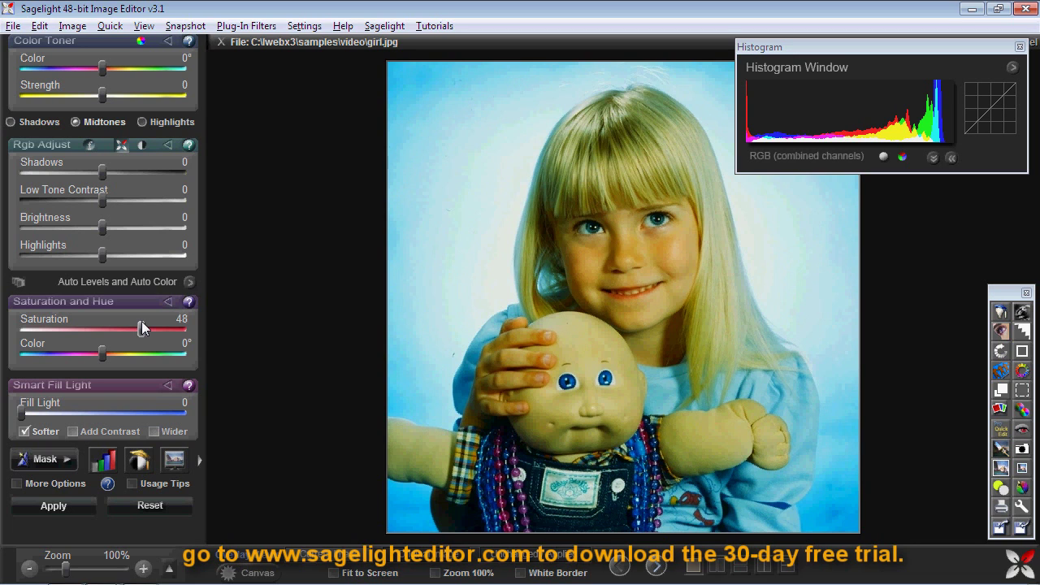
pyautogui.click(148, 504)
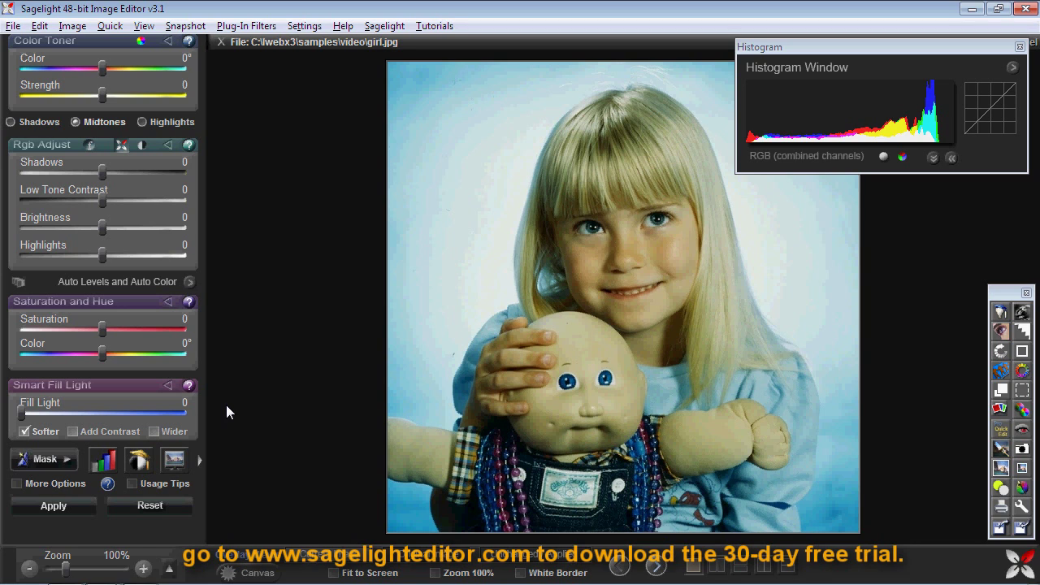
pyautogui.scroll(1, 226, 404)
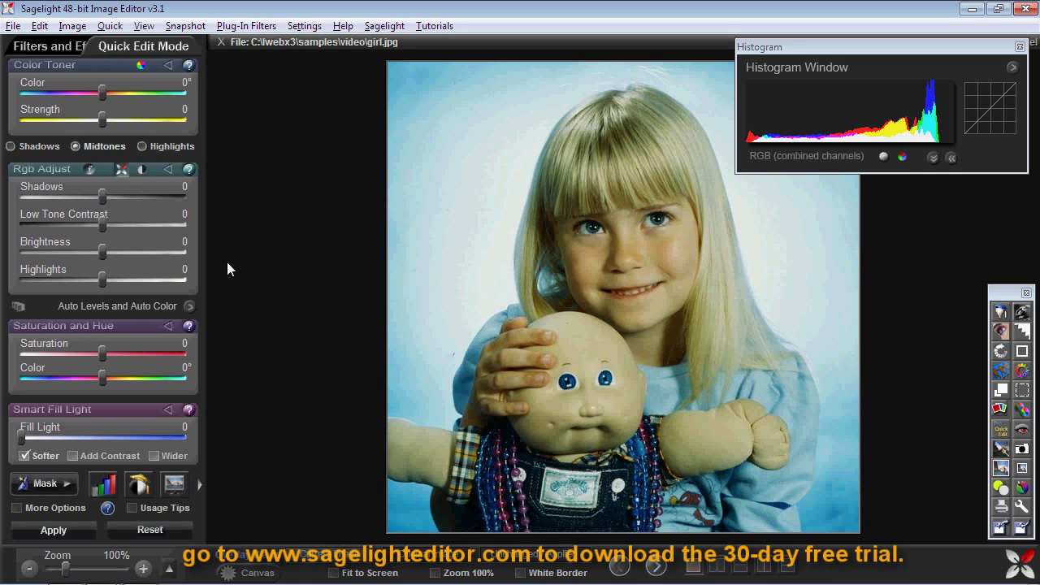
# Step: Open the pink Impala car photo
pyautogui.click(13, 25)
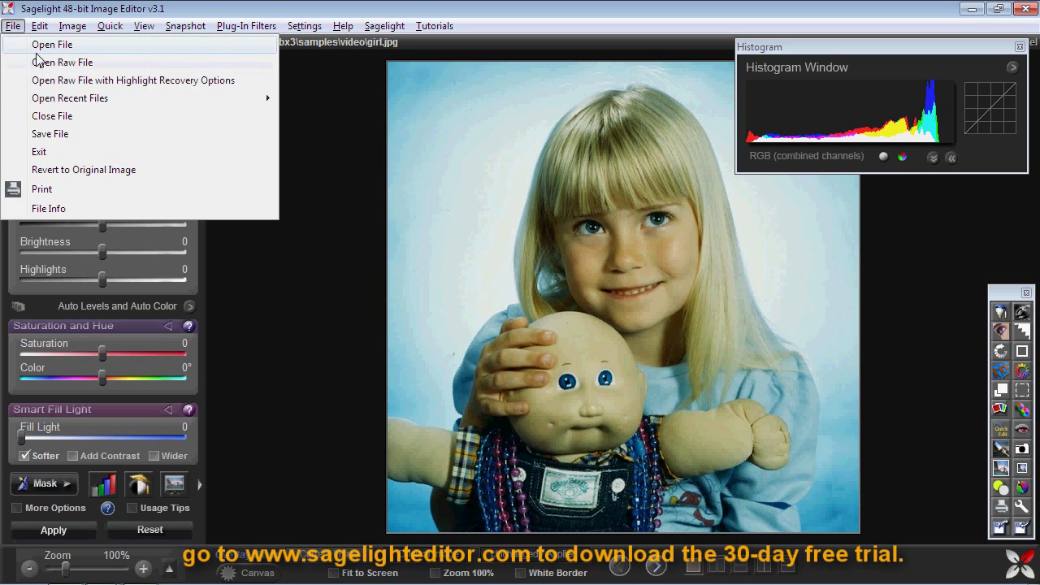
pyautogui.click(37, 43)
pyautogui.doubleClick(296, 133)
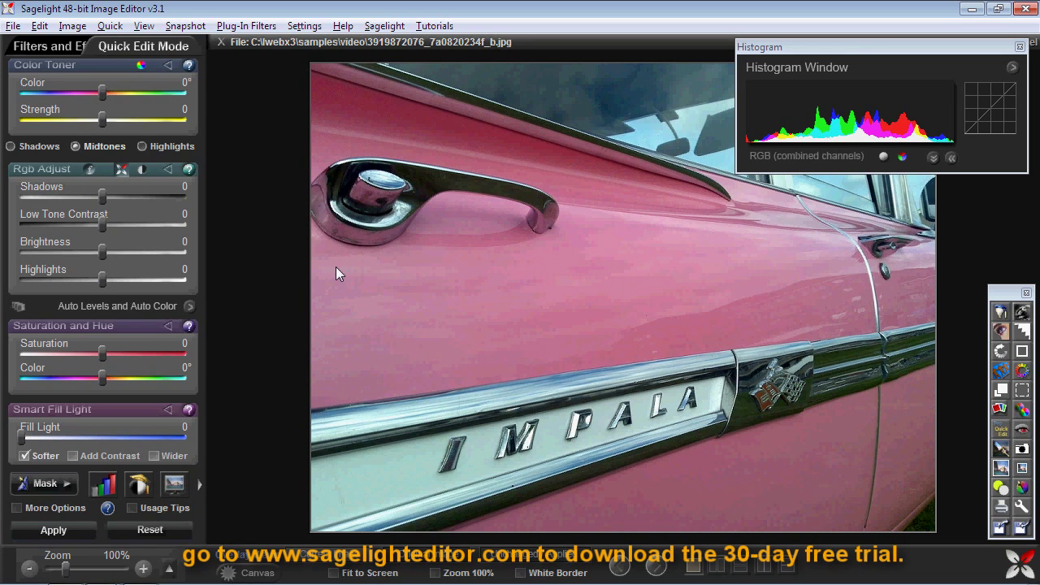
# Step: Accept Auto Levels on the Impala and lower the Color Toner Strength
pyautogui.click(122, 307)
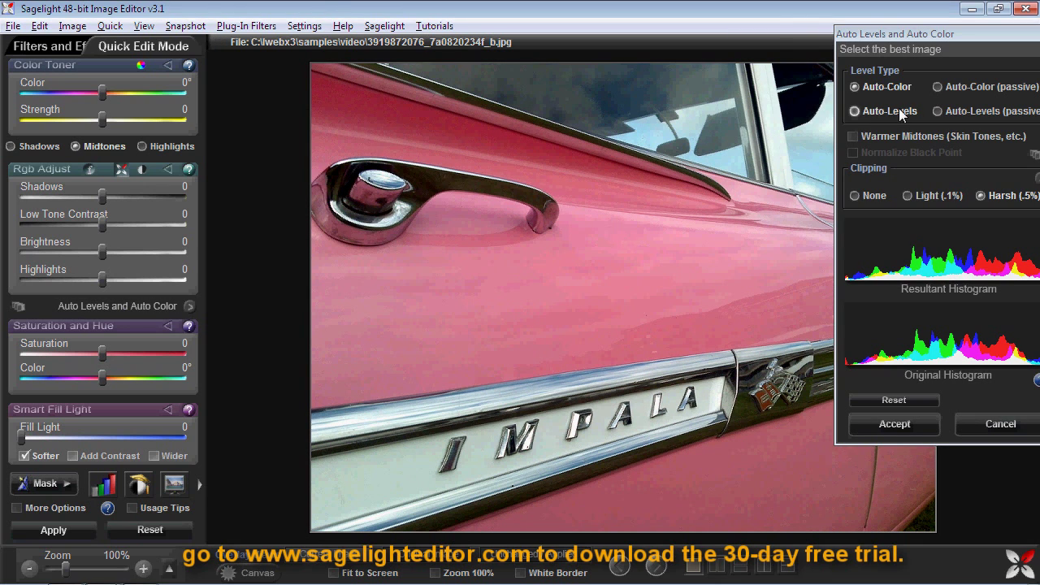
pyautogui.click(905, 424)
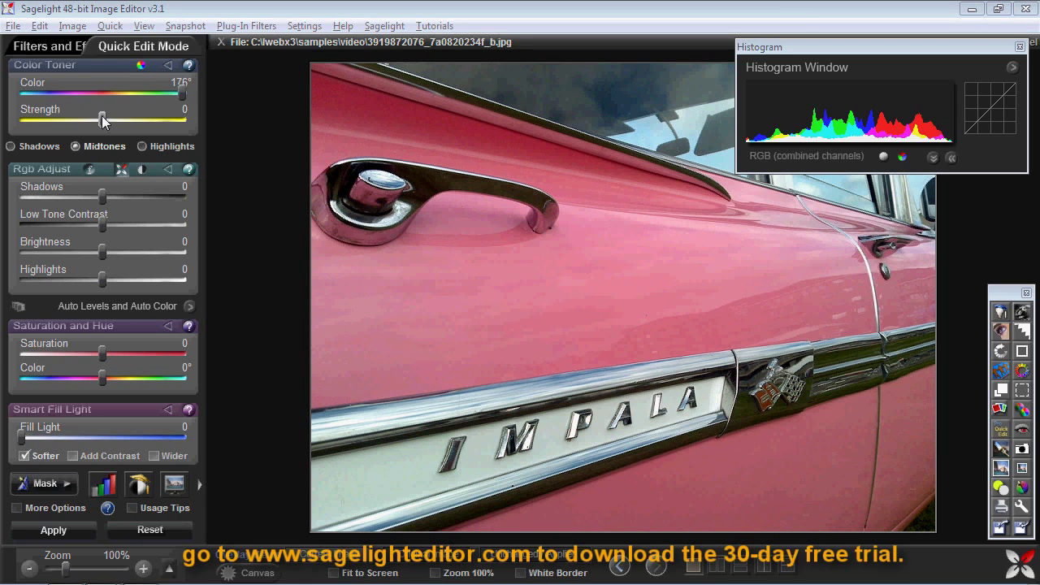
pyautogui.moveTo(95, 118); pyautogui.dragTo(61, 121)
pyautogui.scroll(-1, 65, 325)
# Step: Apply the toning, then mask the car's pink hue with Color Picker Range narrowed to 39
pyautogui.click(52, 506)
pyautogui.click(587, 282)
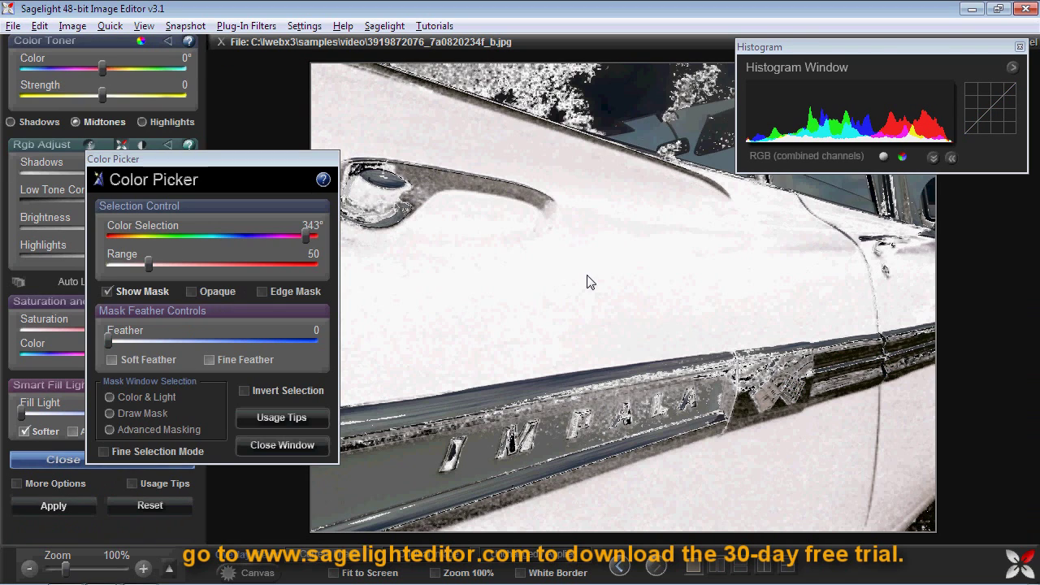
pyautogui.moveTo(149, 266)
pyautogui.mouseDown()
pyautogui.moveTo(131, 265)
pyautogui.moveTo(140, 261)
pyautogui.mouseUp()
pyautogui.moveTo(169, 162); pyautogui.dragTo(316, 148)
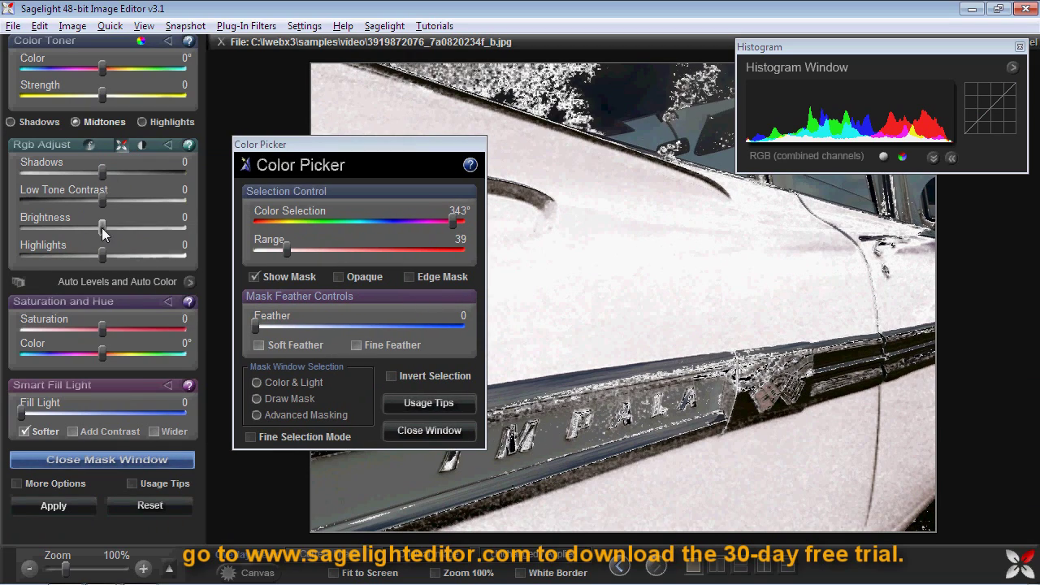
# Step: Set the pink selection to shadows -56, brightness -20 and saturation 11
pyautogui.moveTo(102, 228); pyautogui.dragTo(36, 231)
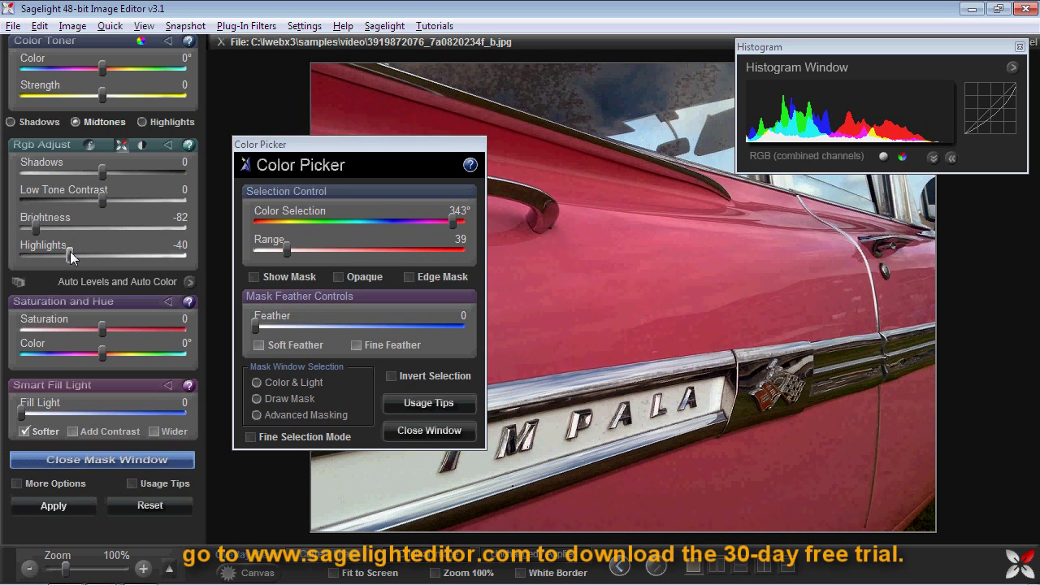
pyautogui.moveTo(102, 171); pyautogui.dragTo(57, 175)
pyautogui.moveTo(102, 330); pyautogui.dragTo(113, 328)
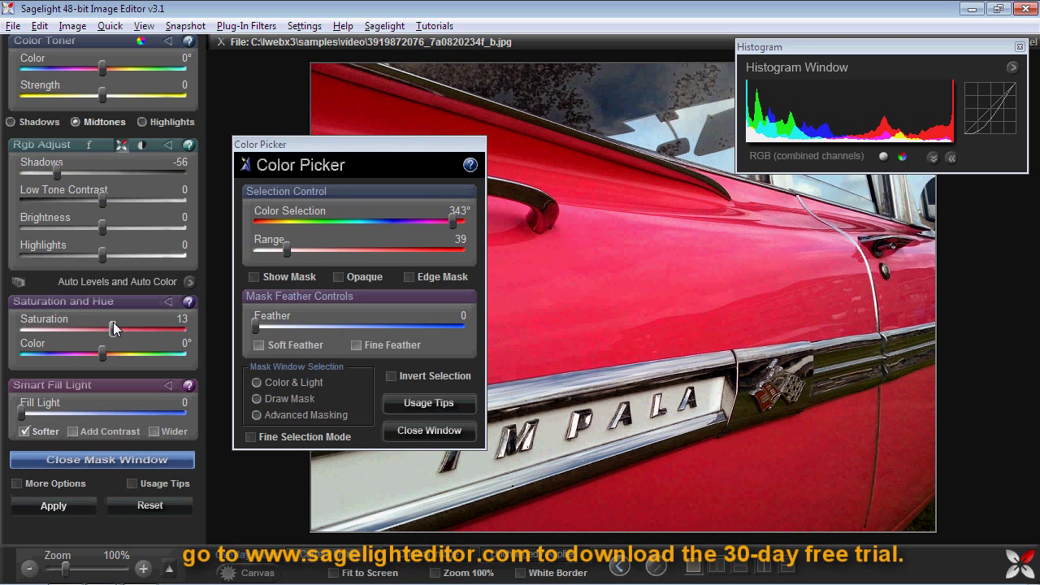
pyautogui.moveTo(101, 228); pyautogui.dragTo(85, 228)
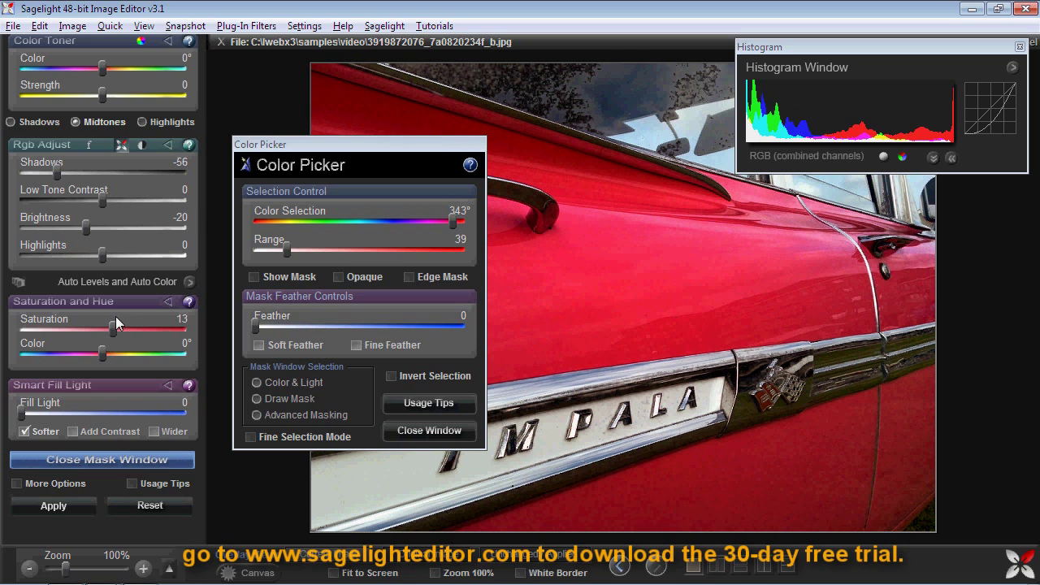
pyautogui.moveTo(117, 324)
pyautogui.mouseDown()
pyautogui.moveTo(103, 352)
pyautogui.moveTo(111, 331)
pyautogui.mouseUp()
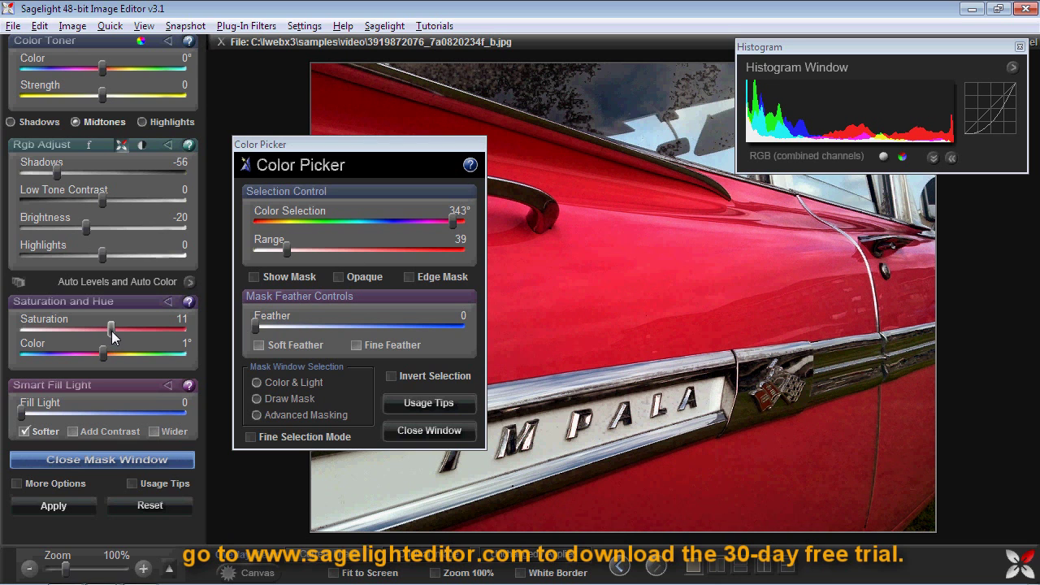
# Step: Apply the pink-mask changes, then brush the windshield speckles back to original with Undo Brush and accept
pyautogui.click(69, 500)
pyautogui.click(426, 432)
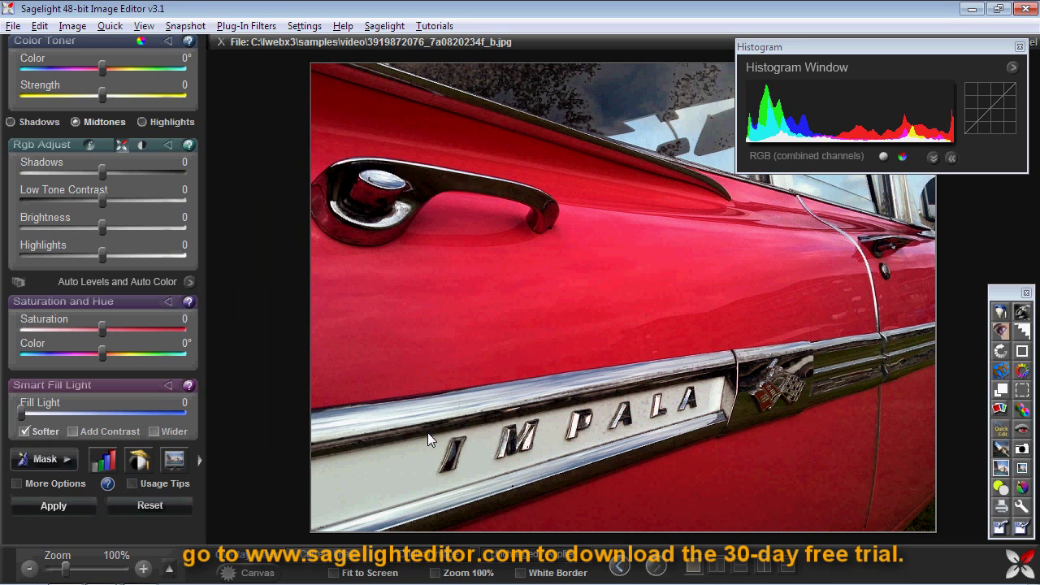
pyautogui.click(39, 26)
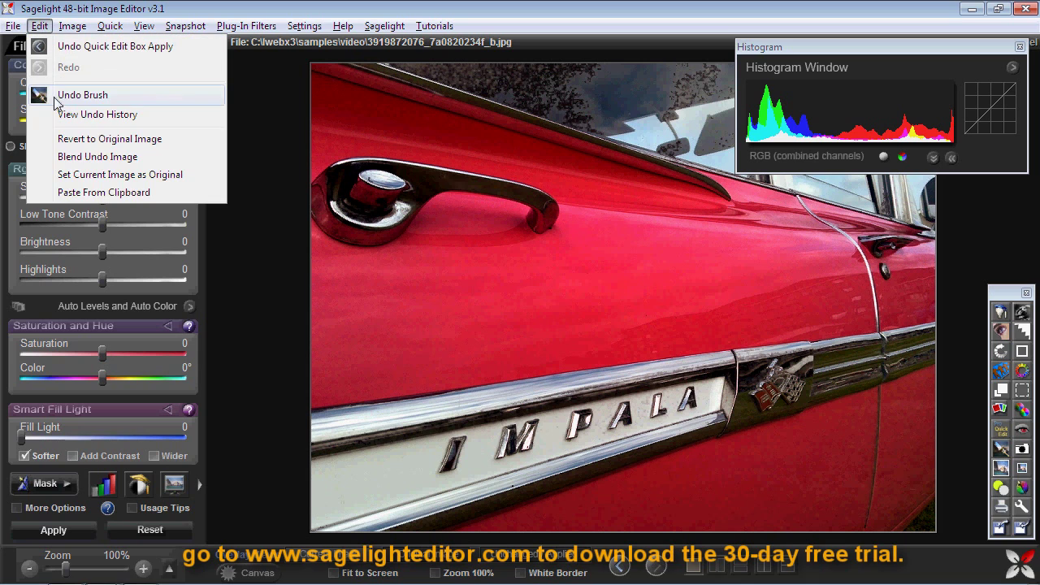
pyautogui.click(56, 93)
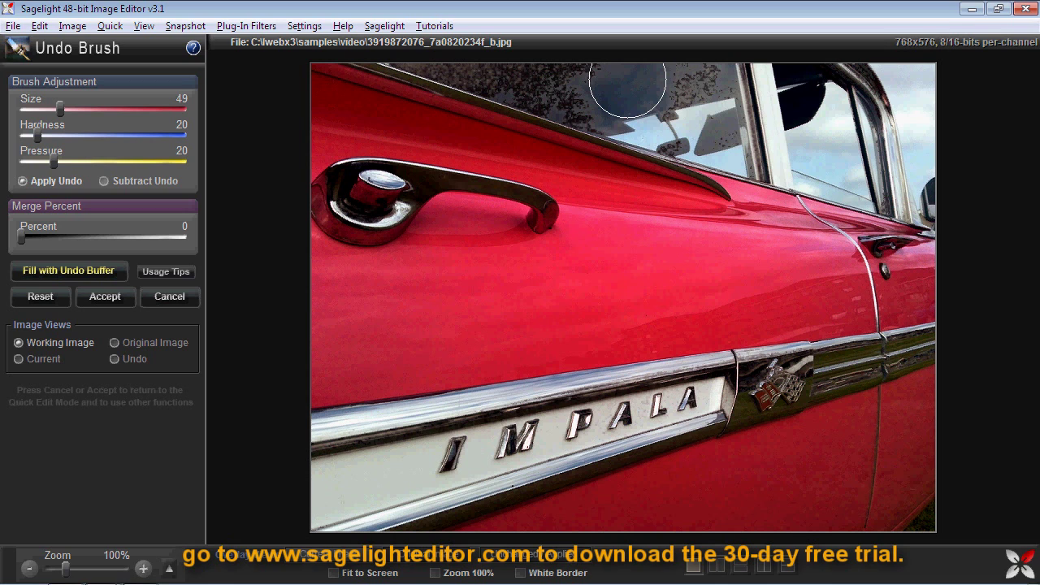
pyautogui.moveTo(627, 86)
pyautogui.mouseDown()
pyautogui.moveTo(657, 92)
pyautogui.moveTo(494, 73)
pyautogui.moveTo(695, 98)
pyautogui.moveTo(464, 59)
pyautogui.moveTo(550, 56)
pyautogui.moveTo(717, 95)
pyautogui.moveTo(755, 122)
pyautogui.moveTo(359, 64)
pyautogui.moveTo(361, 45)
pyautogui.moveTo(738, 121)
pyautogui.moveTo(493, 81)
pyautogui.mouseUp()
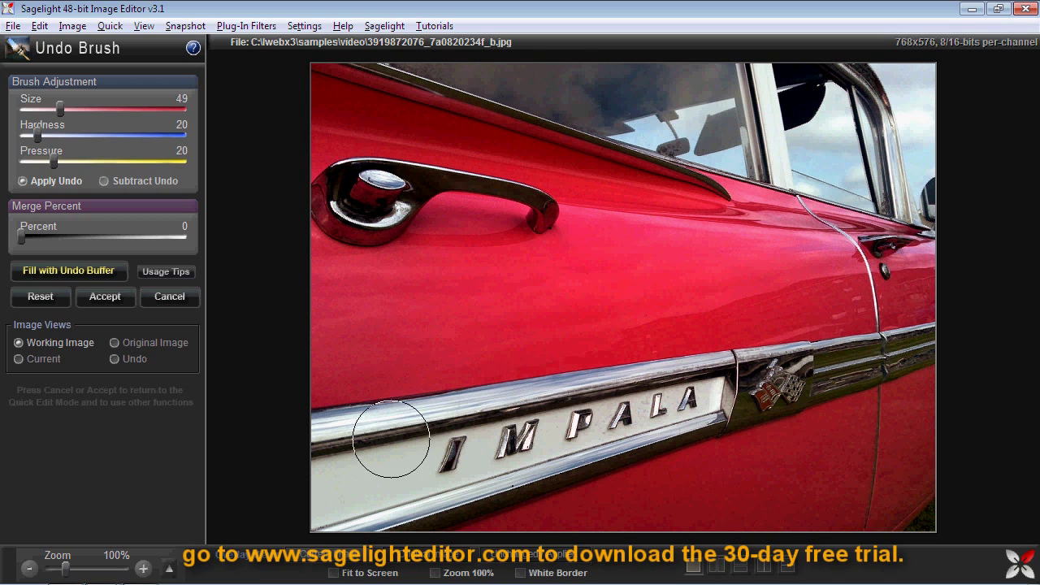
pyautogui.click(119, 300)
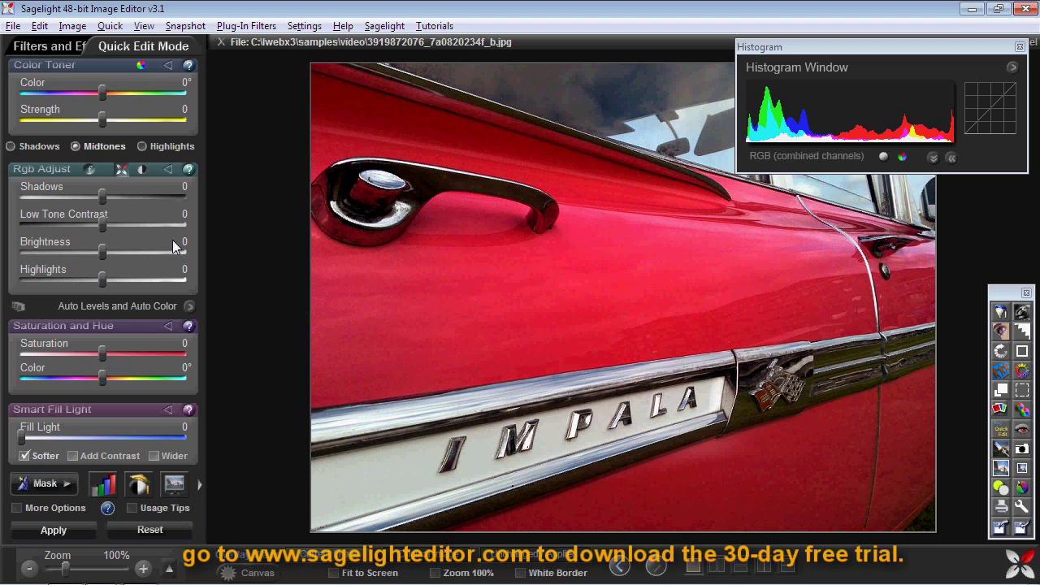
# Step: Boost the car's saturation, darken its brightness and shadows, apply, and compare with the original
pyautogui.moveTo(103, 196)
pyautogui.mouseDown()
pyautogui.moveTo(68, 197)
pyautogui.moveTo(84, 197)
pyautogui.mouseUp()
pyautogui.scroll(-1, 118, 470)
pyautogui.click(133, 506)
pyautogui.moveTo(102, 329); pyautogui.dragTo(87, 328)
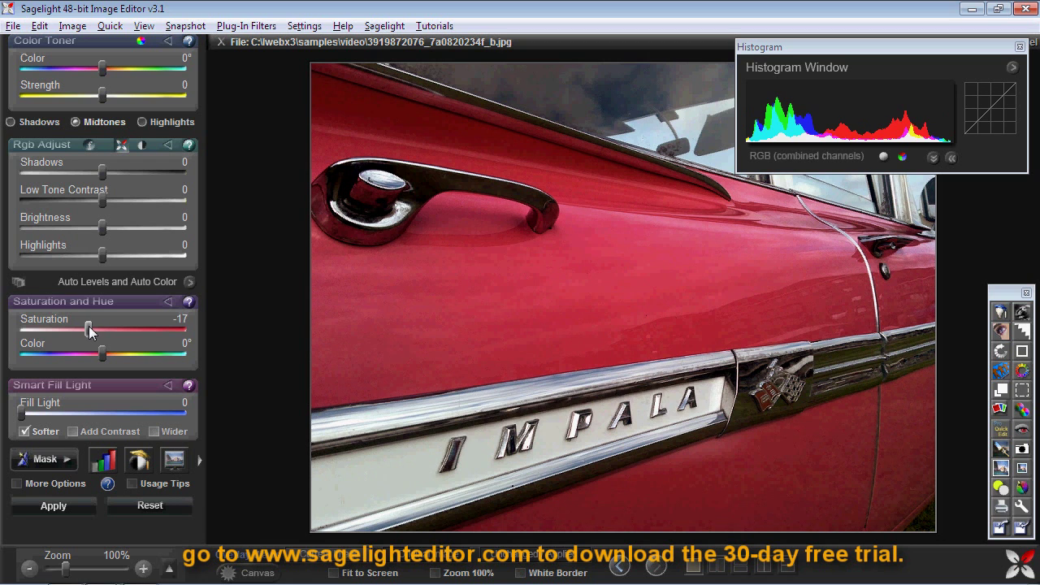
pyautogui.click(78, 505)
pyautogui.moveTo(101, 329); pyautogui.dragTo(129, 327)
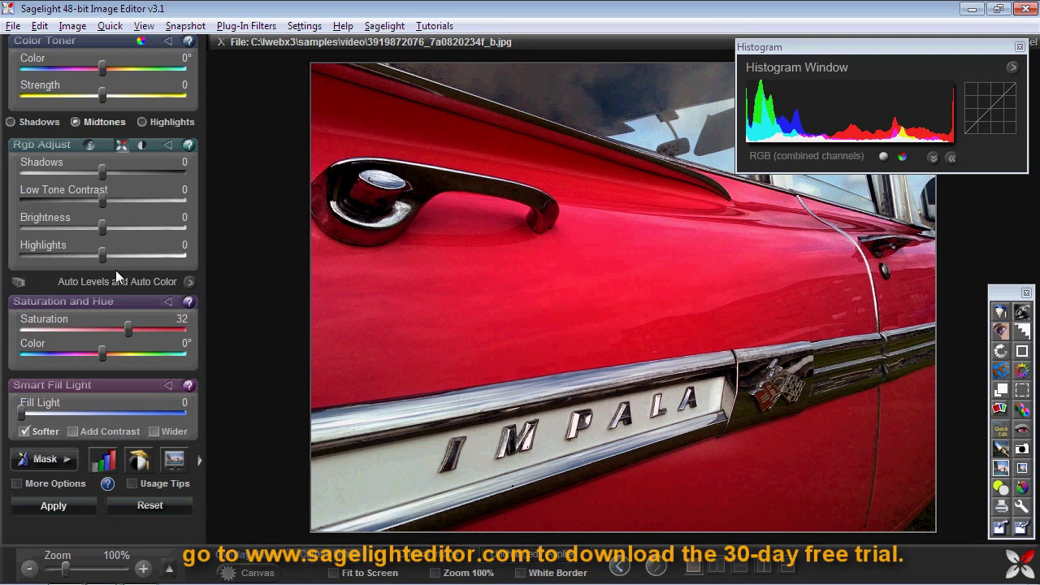
pyautogui.moveTo(103, 229); pyautogui.dragTo(68, 231)
pyautogui.moveTo(102, 172); pyautogui.dragTo(90, 173)
pyautogui.click(83, 510)
pyautogui.click(717, 566)
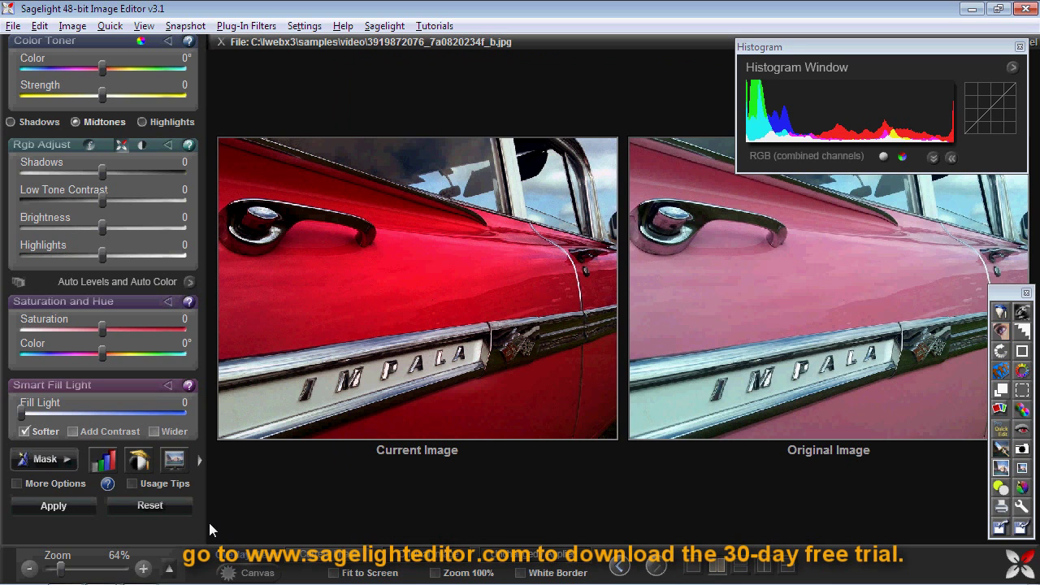
# Step: Add a Vignette with radius 49 and view it beside the original
pyautogui.scroll(1, 178, 516)
pyautogui.click(35, 46)
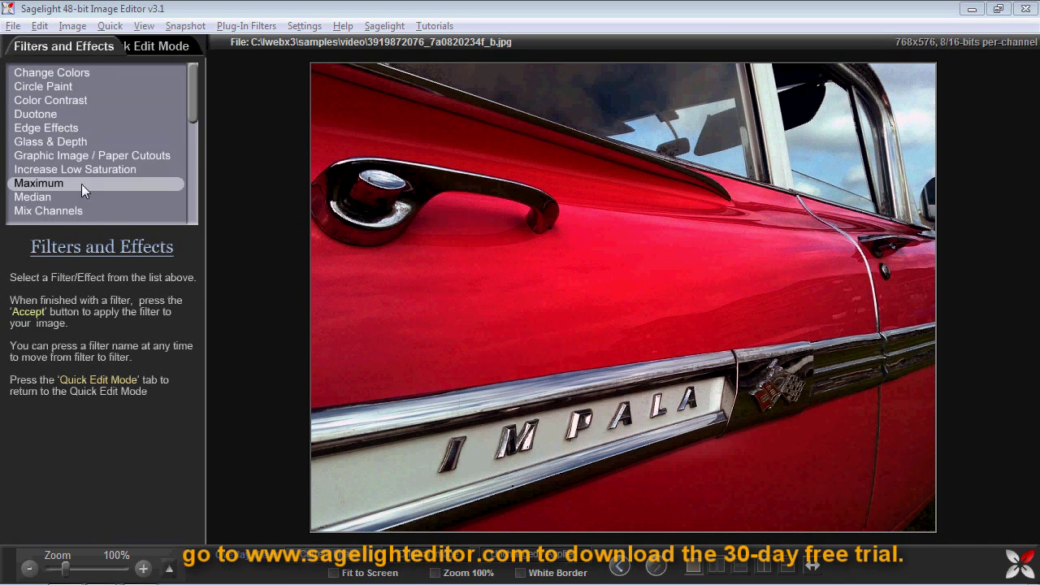
pyautogui.scroll(-3, 81, 184)
pyautogui.scroll(-3, 77, 182)
pyautogui.click(89, 179)
pyautogui.moveTo(76, 300); pyautogui.dragTo(98, 299)
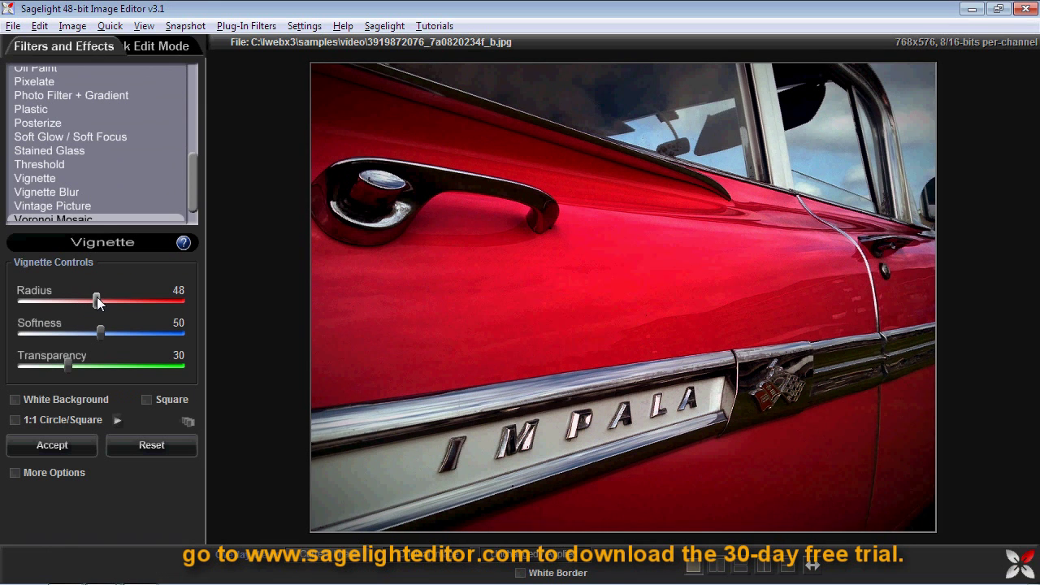
pyautogui.click(61, 447)
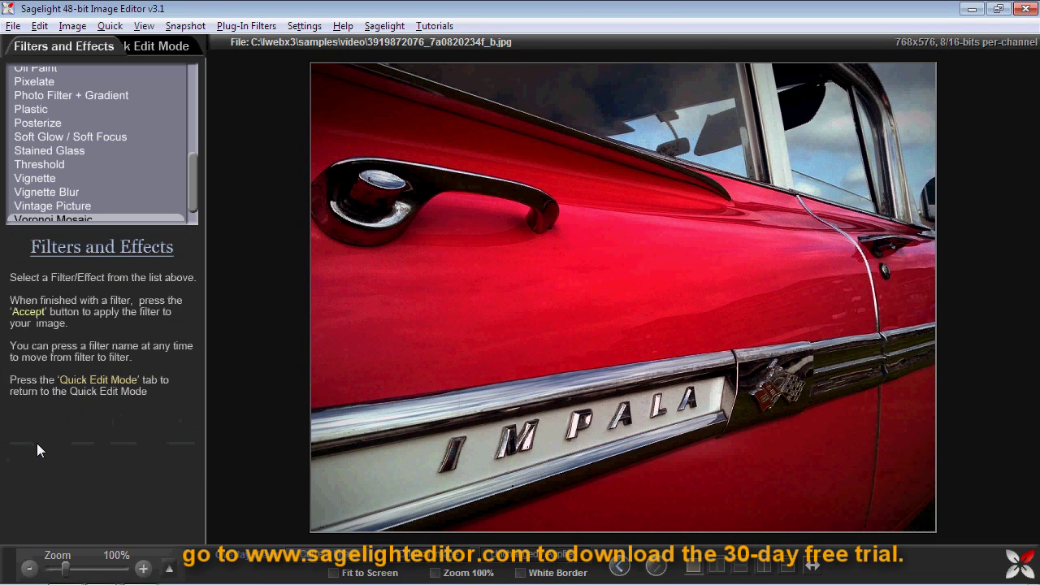
pyautogui.click(715, 566)
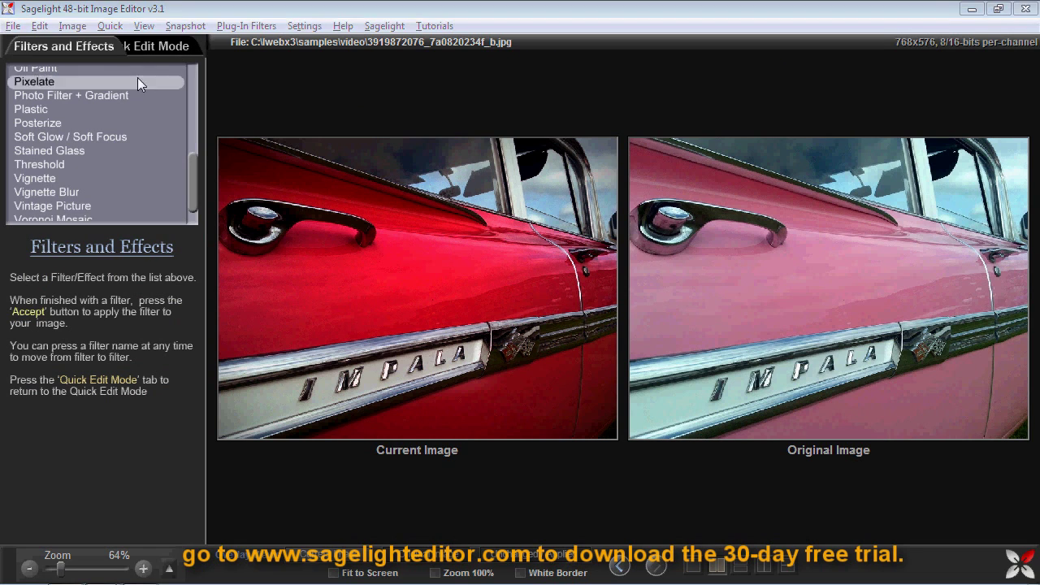
# Step: Select the red car body with the Color Picker in Fine Selection Mode
pyautogui.click(159, 46)
pyautogui.click(399, 284)
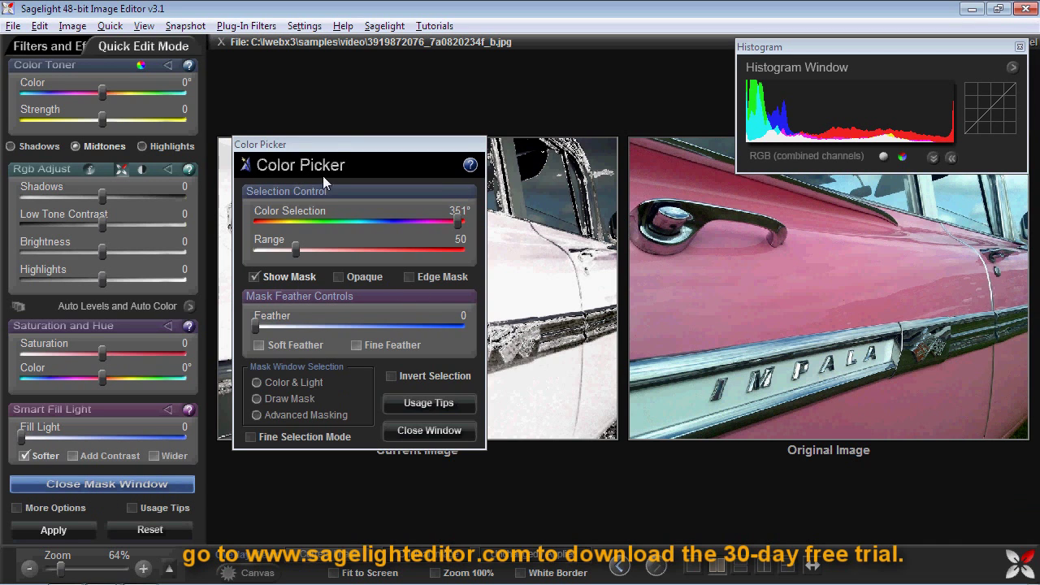
pyautogui.moveTo(329, 151); pyautogui.dragTo(661, 177)
pyautogui.click(619, 461)
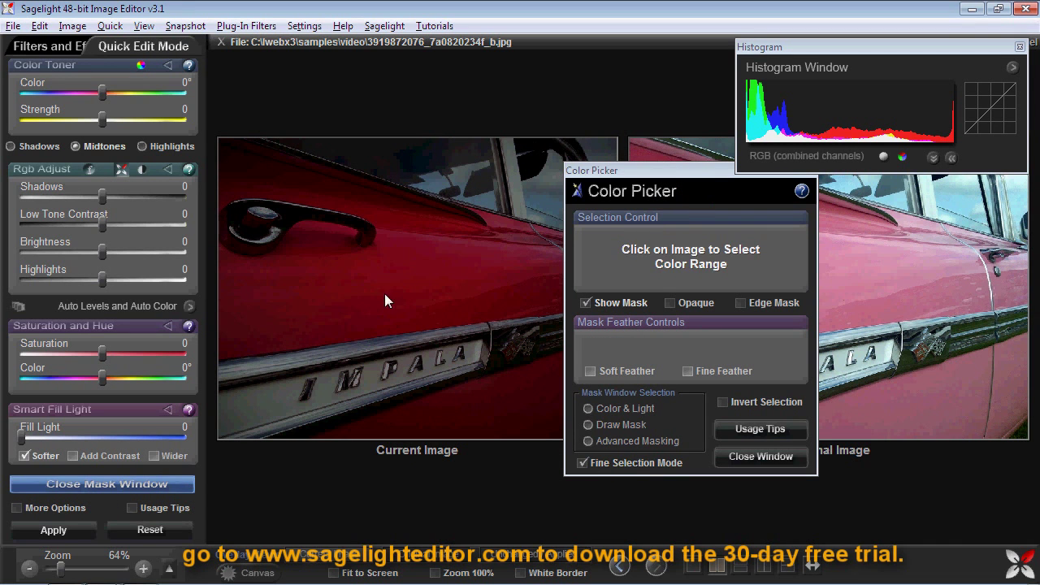
pyautogui.click(437, 306)
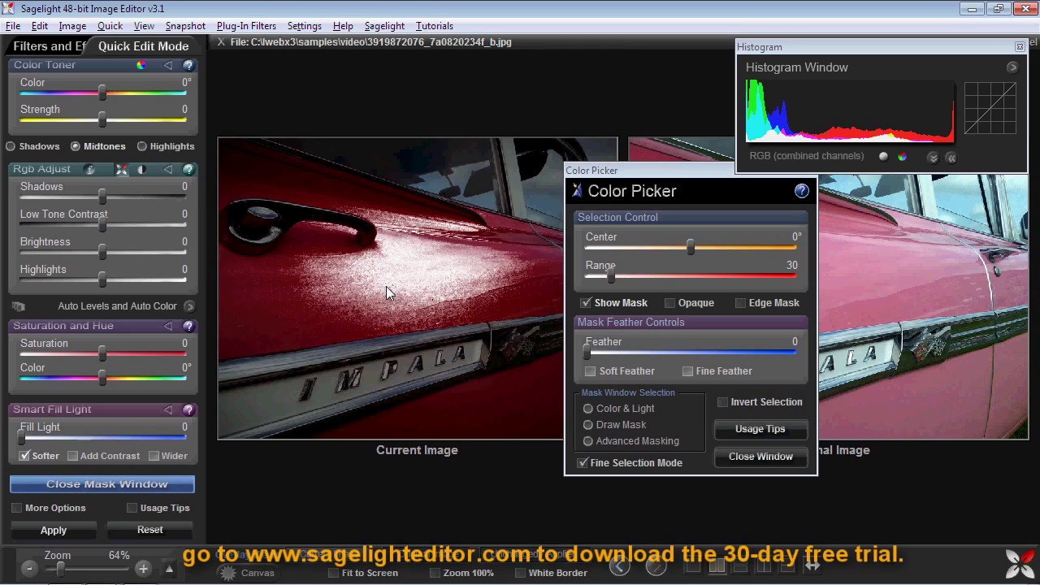
pyautogui.moveTo(608, 191); pyautogui.dragTo(691, 191)
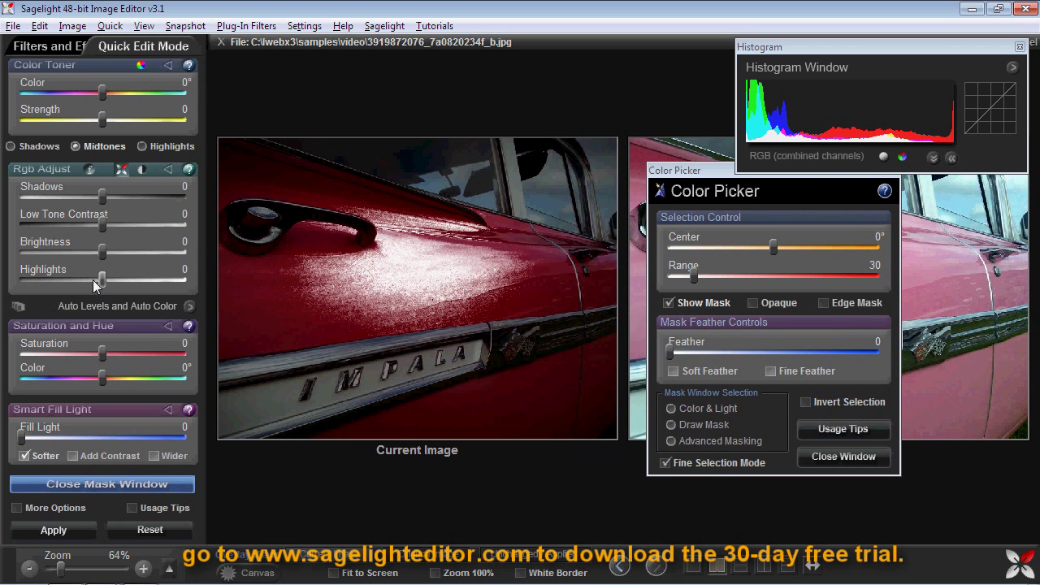
# Step: Shift the selected body hue to blue, widen the colour range over the door, and darken shadows
pyautogui.click(149, 276)
pyautogui.moveTo(149, 277); pyautogui.dragTo(121, 272)
pyautogui.scroll(-1, 121, 401)
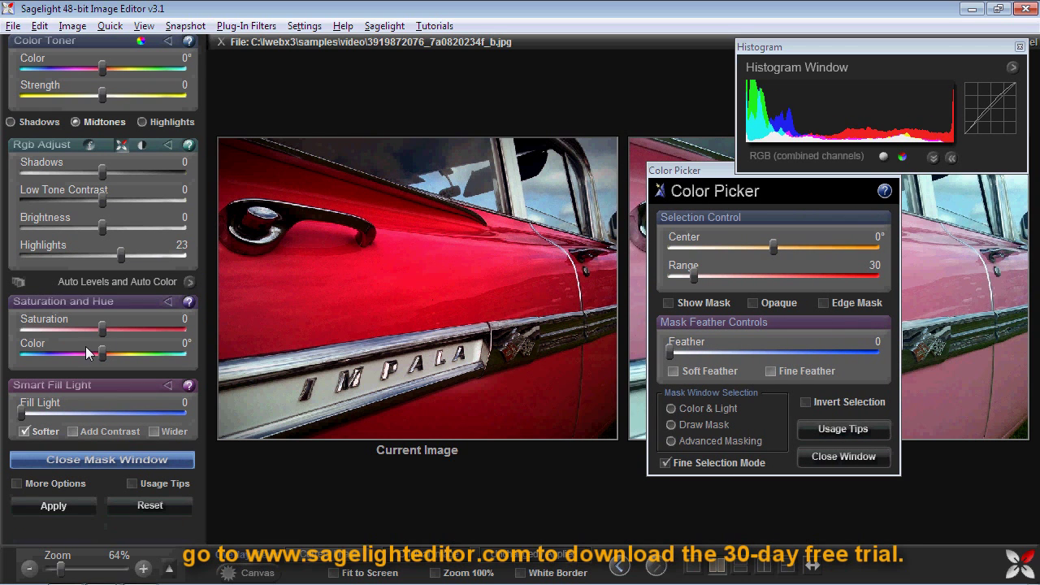
pyautogui.moveTo(87, 349); pyautogui.dragTo(45, 352)
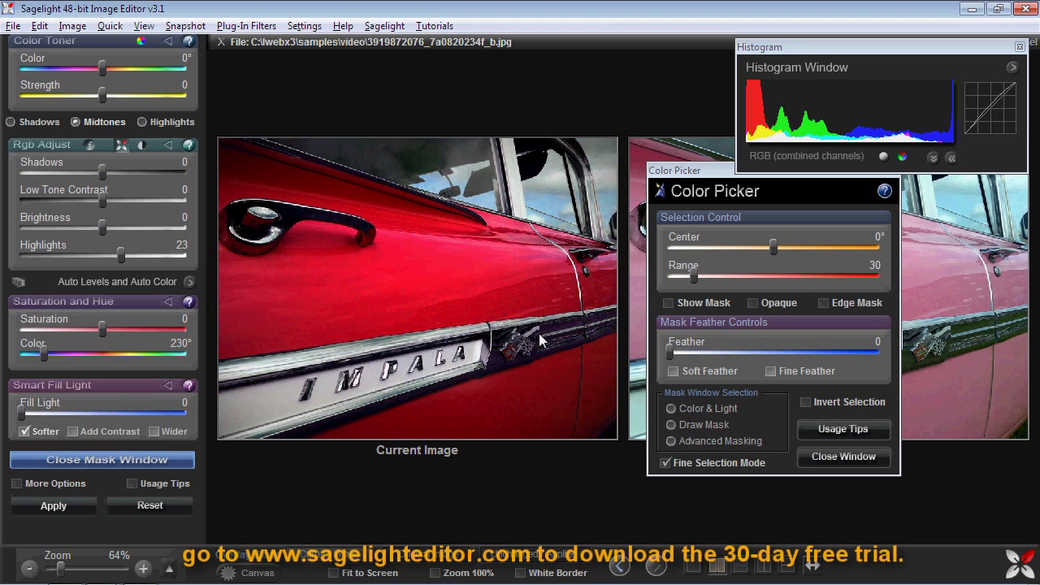
pyautogui.moveTo(694, 276); pyautogui.dragTo(803, 285)
pyautogui.moveTo(774, 247)
pyautogui.mouseDown()
pyautogui.moveTo(761, 245)
pyautogui.moveTo(778, 247)
pyautogui.mouseUp()
pyautogui.moveTo(102, 173)
pyautogui.mouseDown()
pyautogui.moveTo(73, 174)
pyautogui.moveTo(83, 174)
pyautogui.mouseUp()
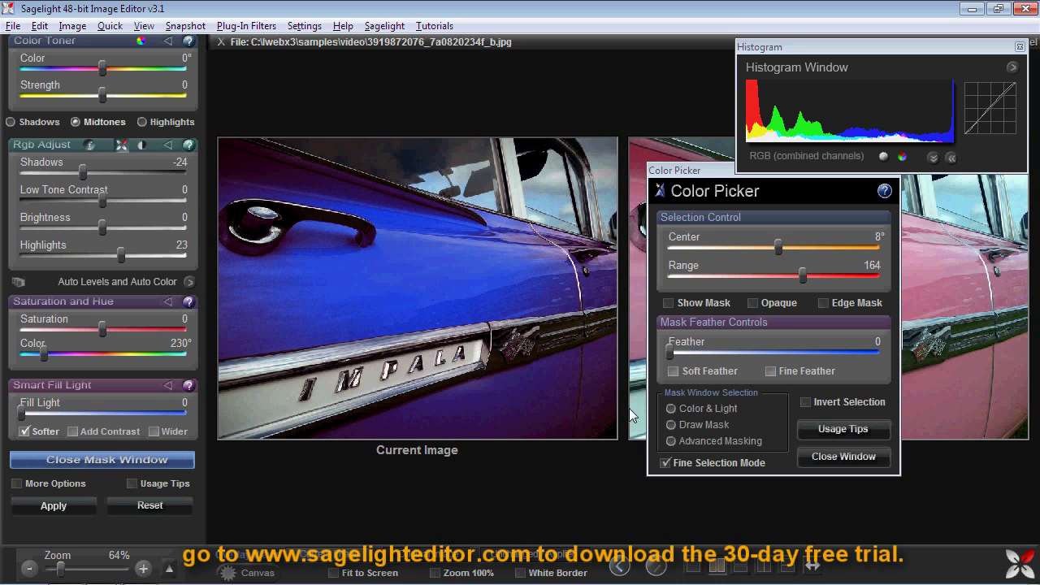
# Step: Lower highlights, tune hue and saturation, then apply the blue recolour
pyautogui.moveTo(700, 175); pyautogui.dragTo(667, 131)
pyautogui.moveTo(120, 255); pyautogui.dragTo(106, 255)
pyautogui.moveTo(102, 329); pyautogui.dragTo(121, 318)
pyautogui.moveTo(674, 146); pyautogui.dragTo(773, 254)
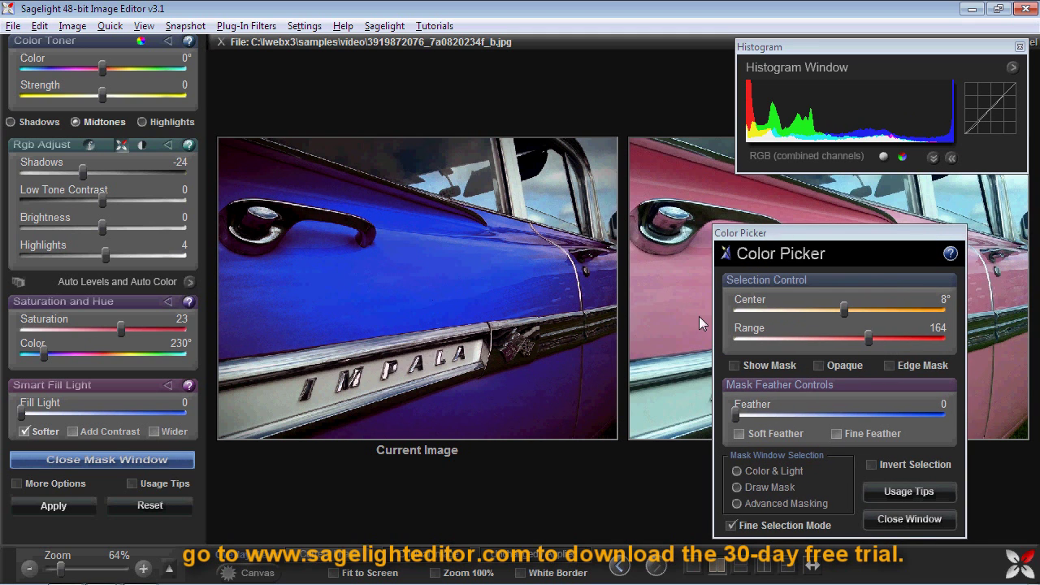
pyautogui.click(744, 526)
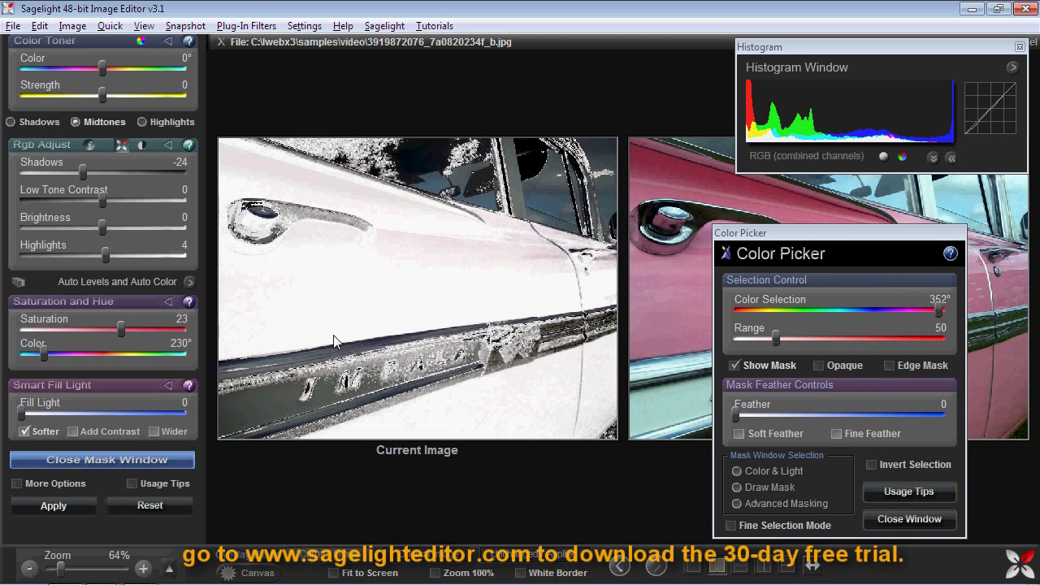
pyautogui.moveTo(43, 353)
pyautogui.mouseDown()
pyautogui.moveTo(118, 346)
pyautogui.moveTo(47, 344)
pyautogui.mouseUp()
pyautogui.moveTo(120, 329); pyautogui.dragTo(86, 329)
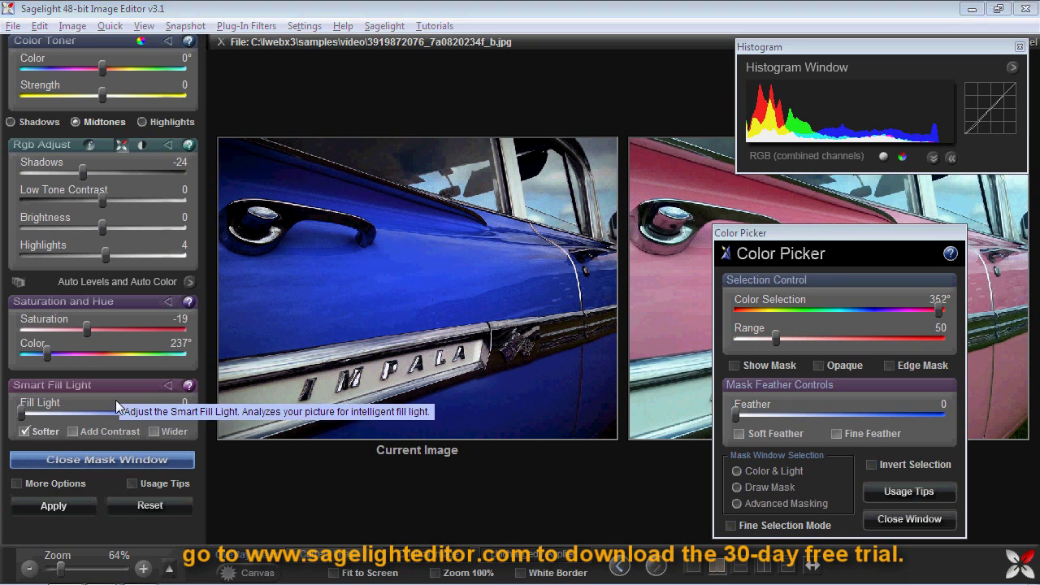
pyautogui.click(65, 505)
pyautogui.click(903, 519)
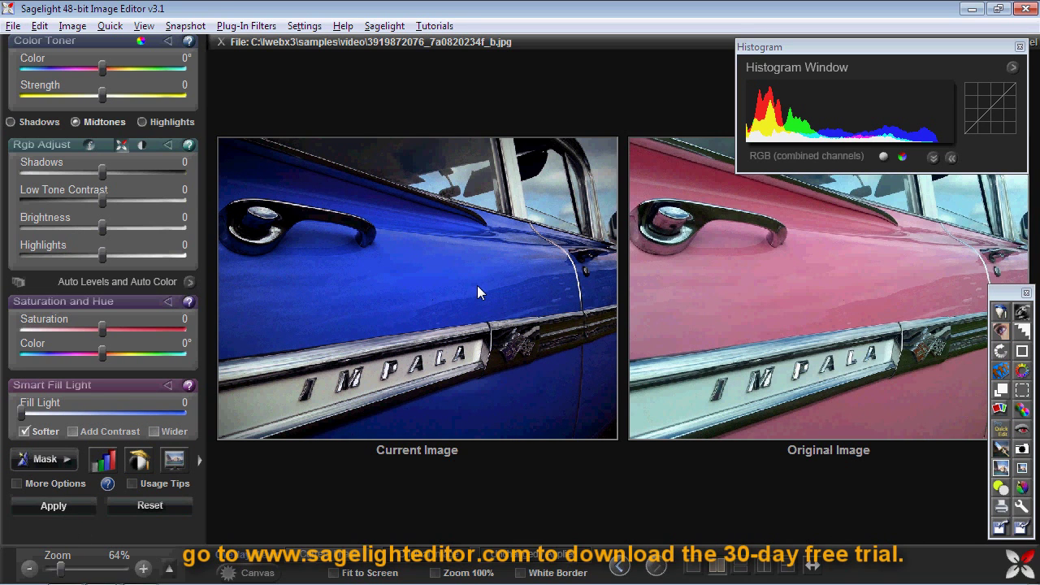
# Step: Undo the blue recolour to restore the red car and zoom toward the door handle
pyautogui.click(627, 571)
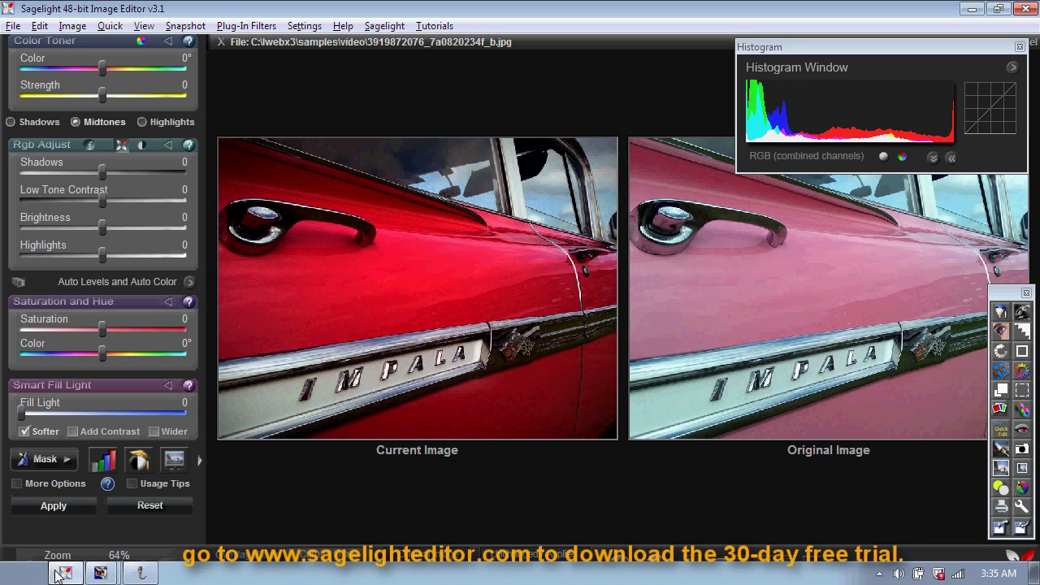
pyautogui.moveTo(61, 568); pyautogui.dragTo(75, 569)
pyautogui.moveTo(908, 428); pyautogui.dragTo(879, 412)
pyautogui.click(693, 566)
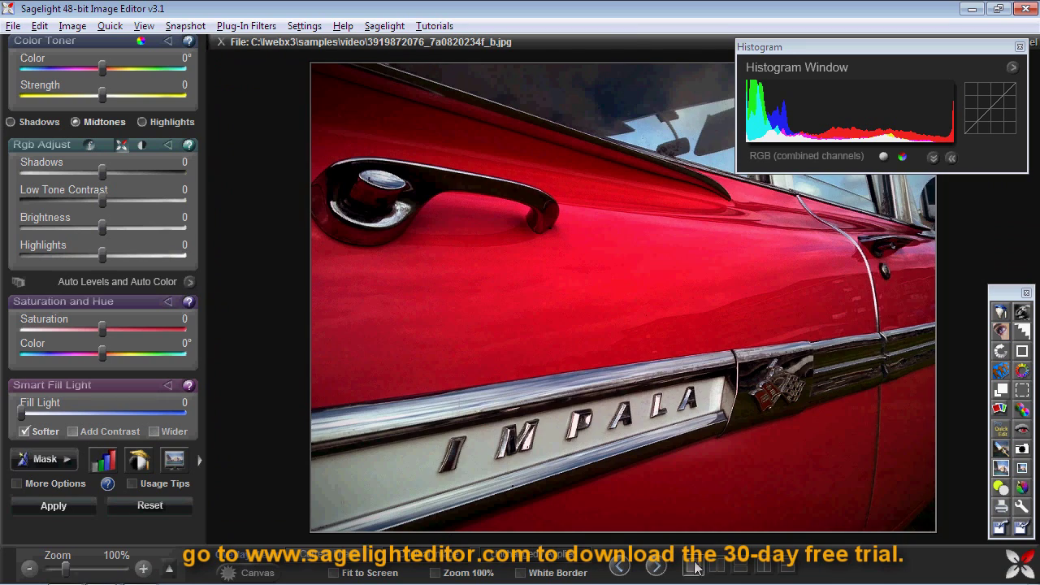
# Step: Inspect the red door at 366%, return to single view at 100%, then start File > Open
pyautogui.moveTo(65, 569); pyautogui.dragTo(85, 569)
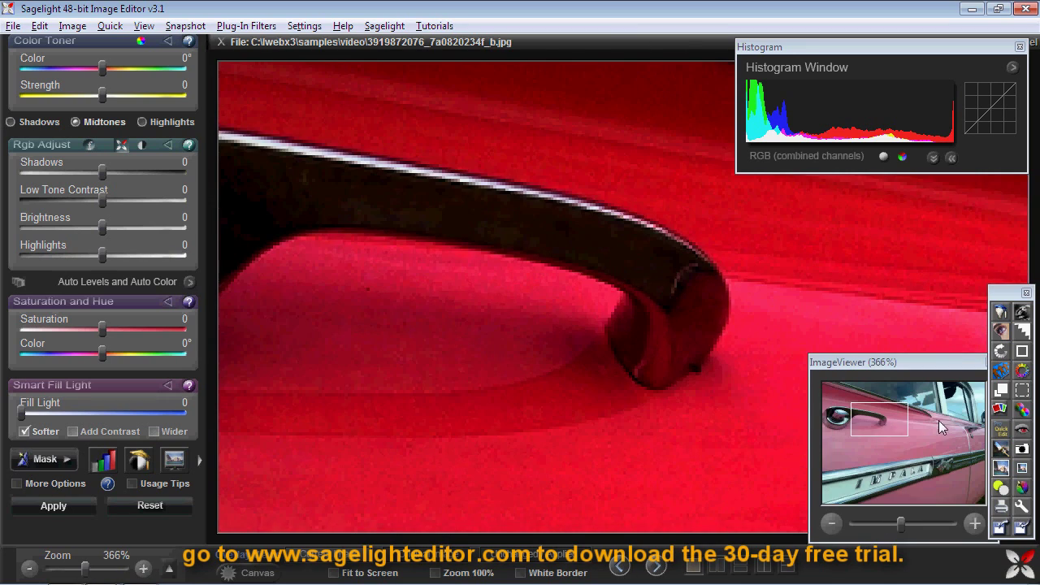
pyautogui.click(877, 399)
pyautogui.moveTo(878, 398); pyautogui.dragTo(891, 448)
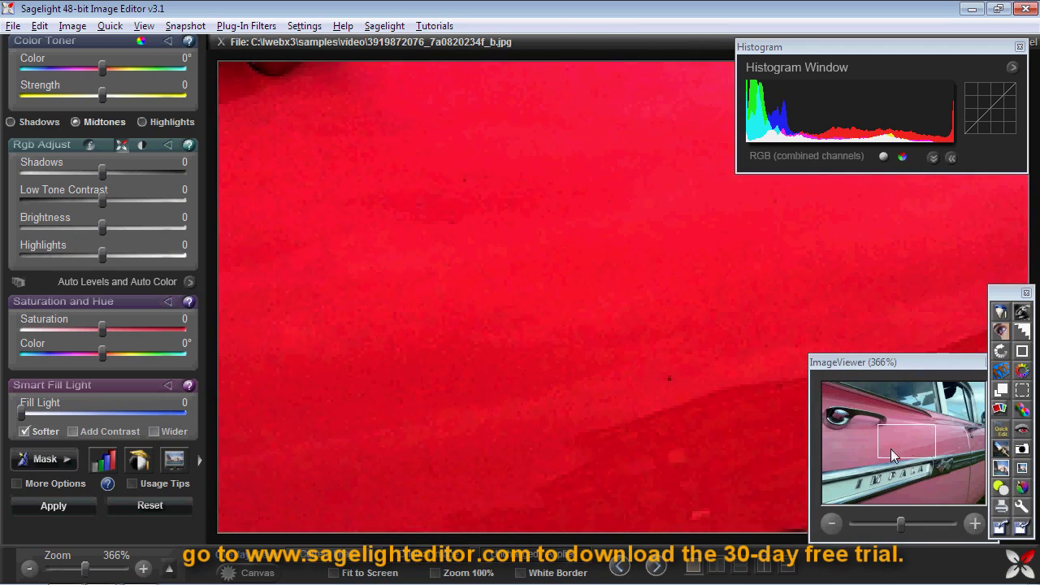
pyautogui.click(687, 571)
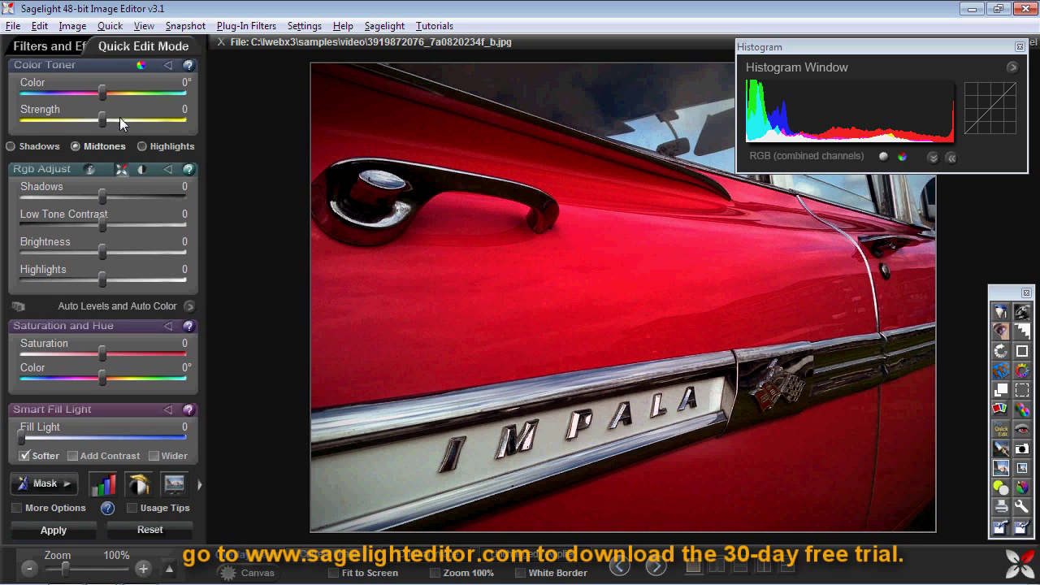
pyautogui.click(16, 25)
pyautogui.click(29, 47)
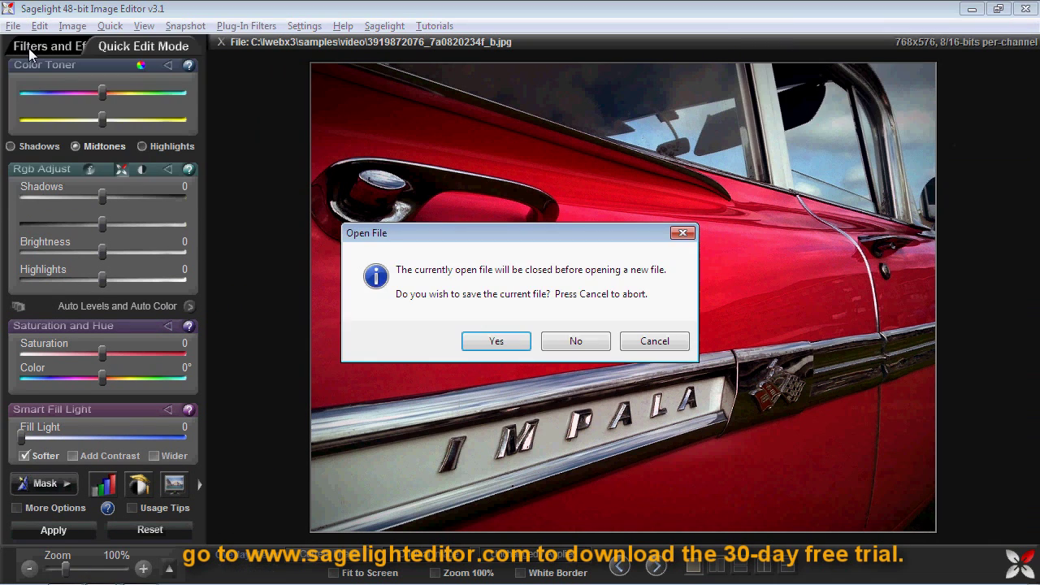
pyautogui.click(572, 341)
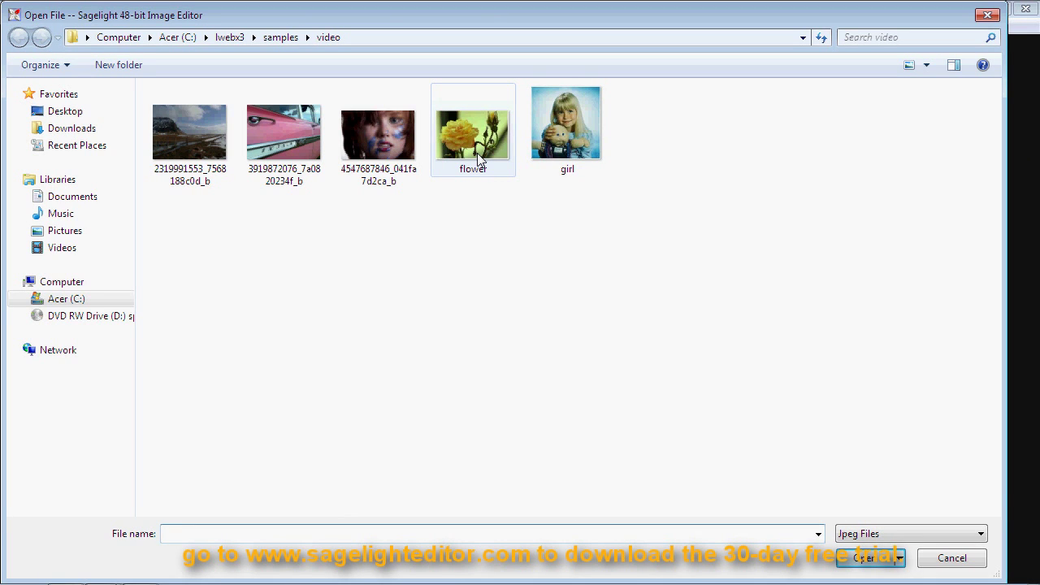
pyautogui.click(451, 134)
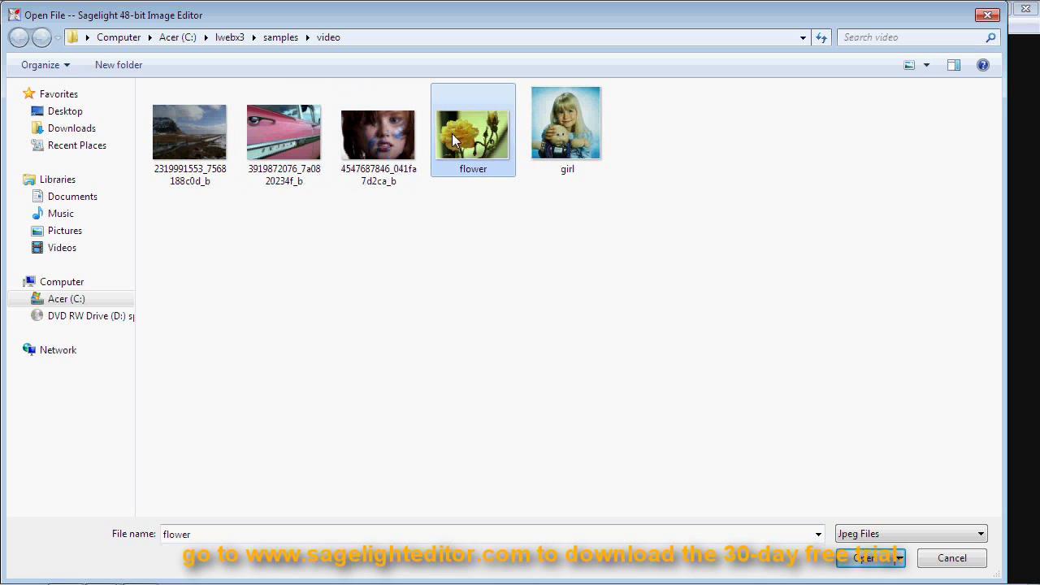
pyautogui.doubleClick(391, 122)
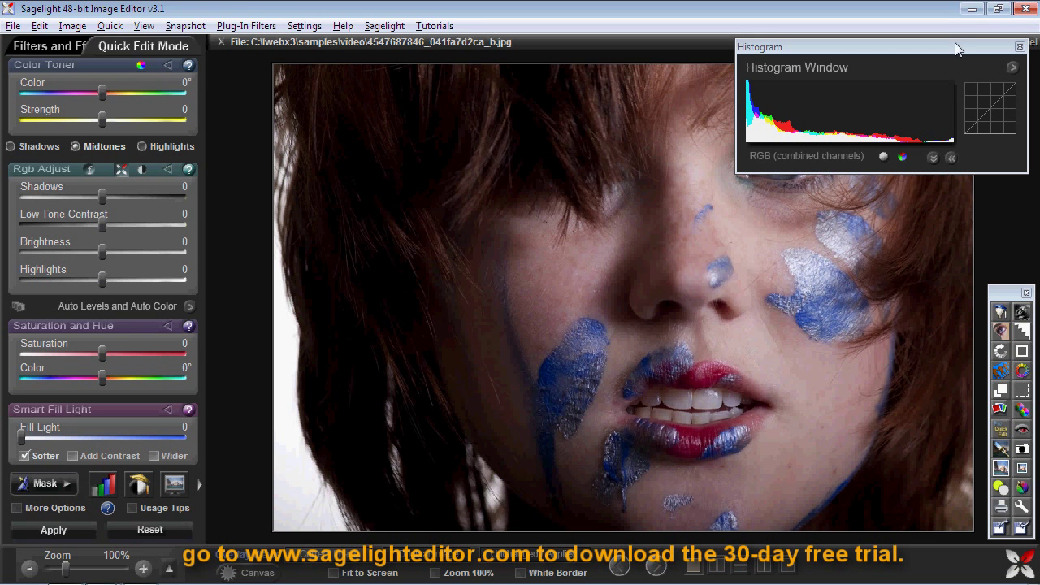
pyautogui.click(1020, 47)
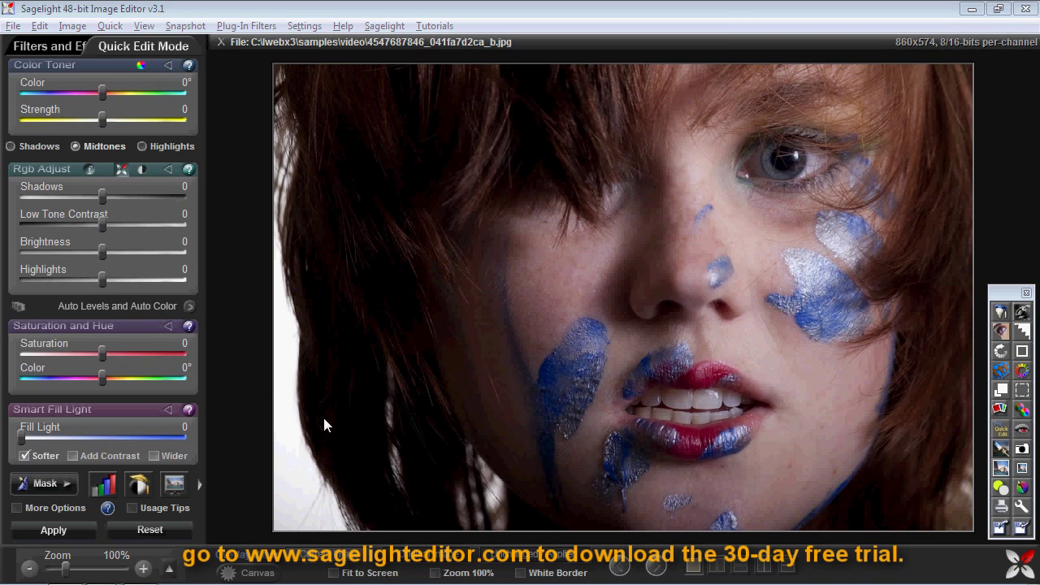
# Step: Accept Auto Levels/Auto Color, raise saturation to 58, set colour toner strength -20, and apply
pyautogui.click(136, 308)
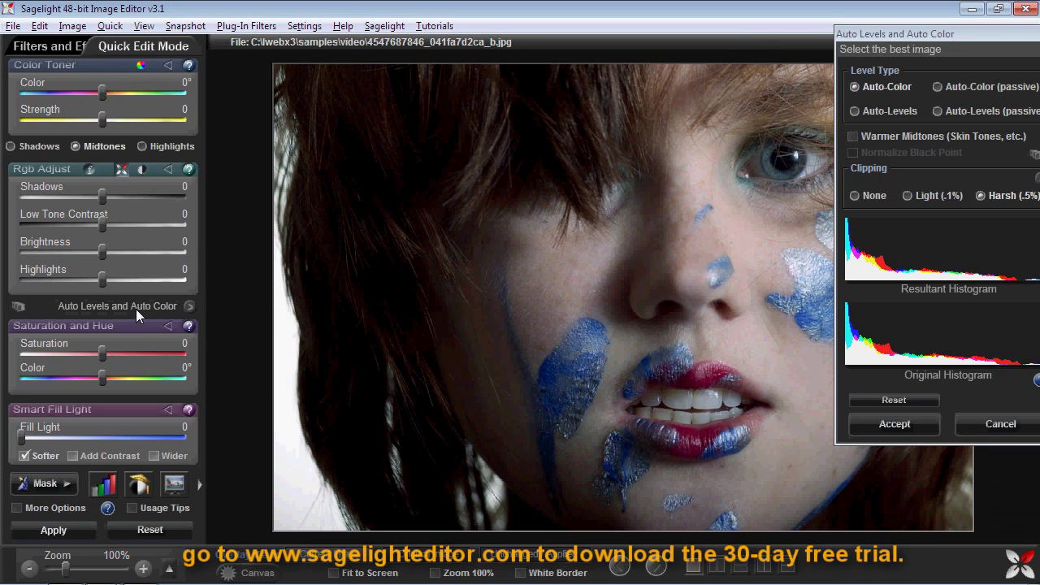
pyautogui.click(895, 424)
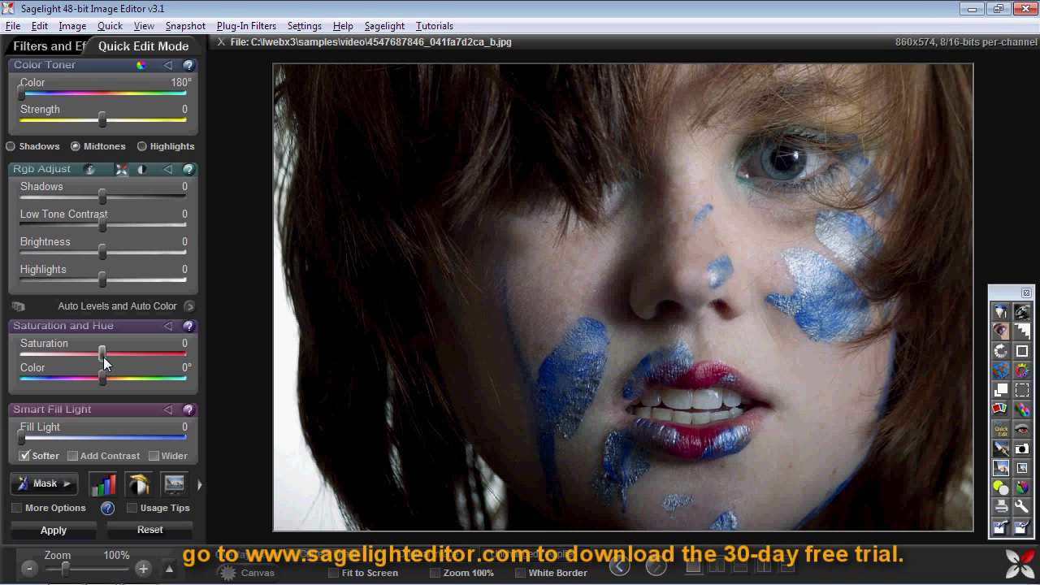
pyautogui.moveTo(102, 354); pyautogui.dragTo(140, 354)
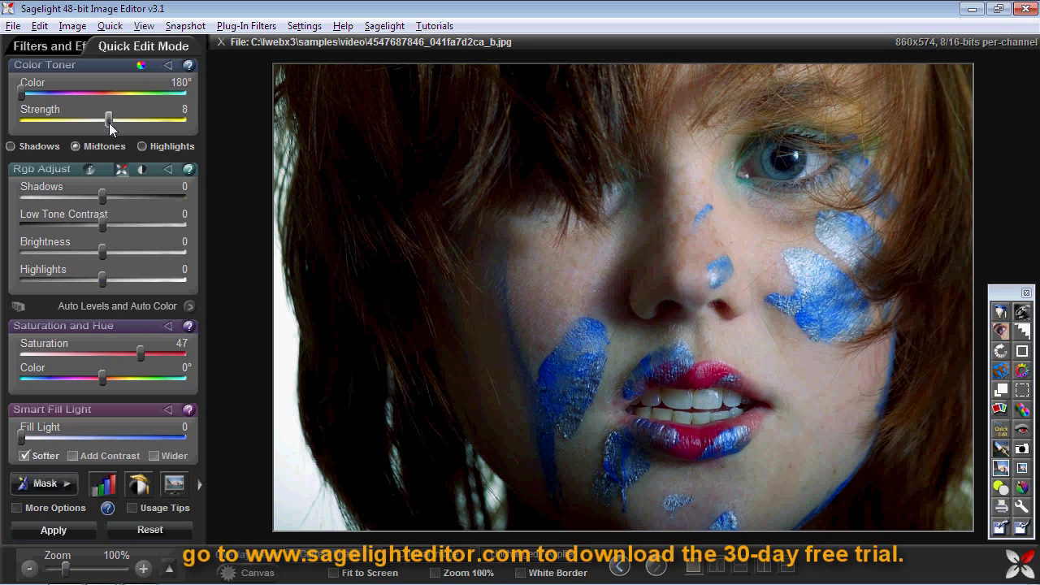
pyautogui.moveTo(103, 122); pyautogui.dragTo(85, 124)
pyautogui.moveTo(140, 354); pyautogui.dragTo(151, 357)
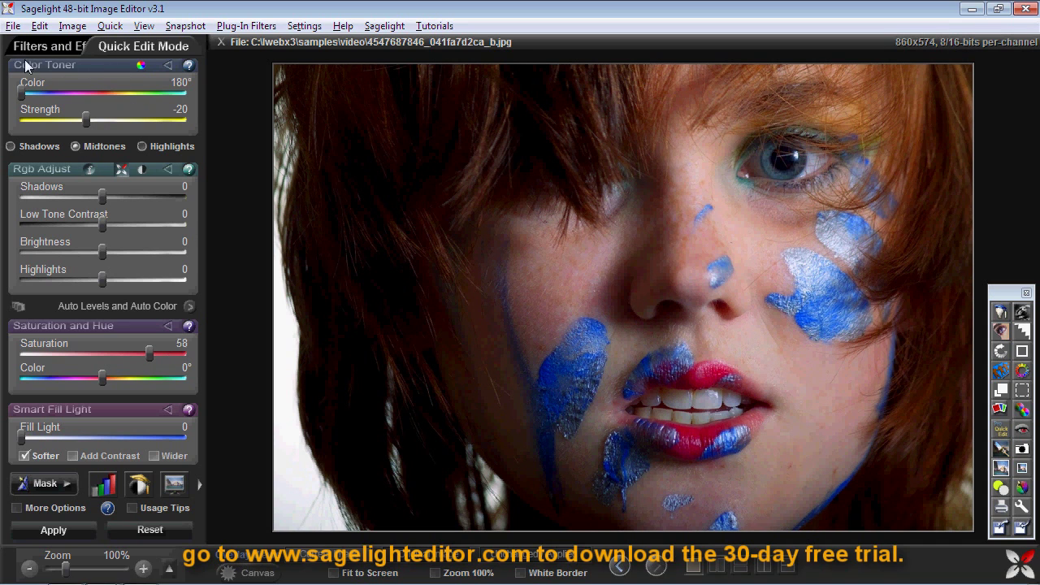
pyautogui.scroll(-1, 96, 456)
pyautogui.click(69, 500)
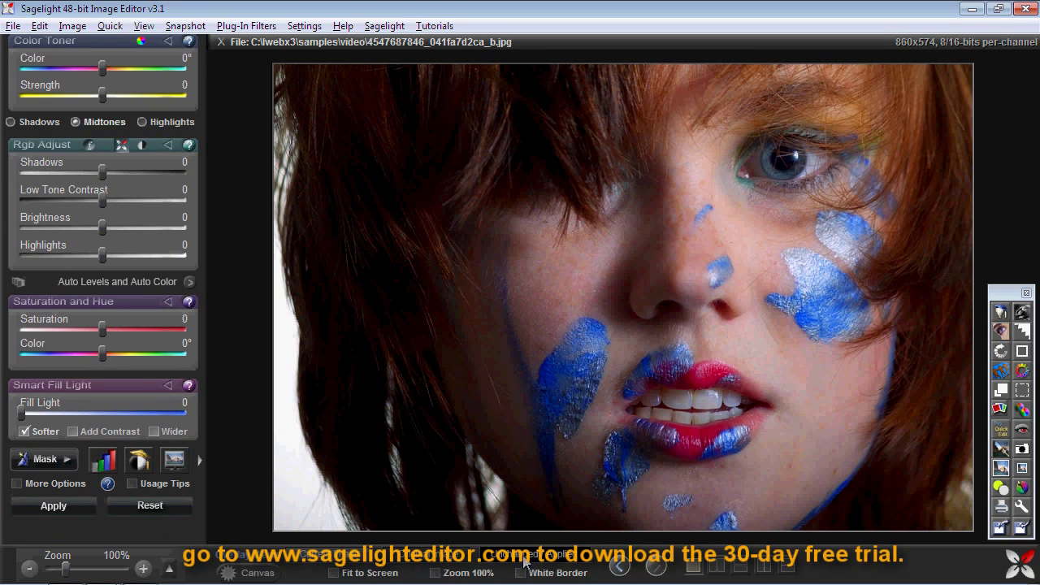
pyautogui.click(430, 560)
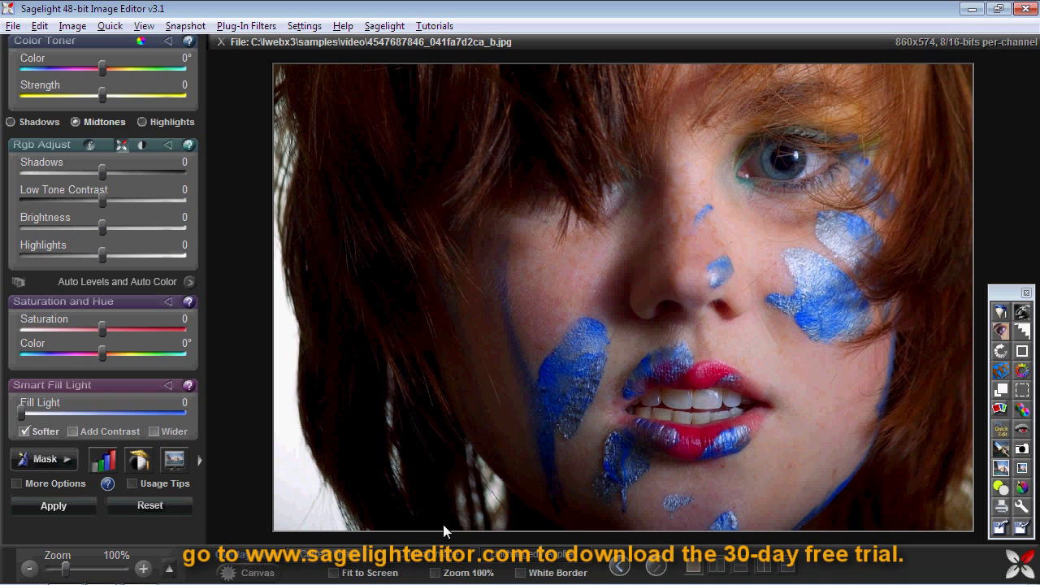
# Step: Apply Mix Channels with red at 69% and green at -32%
pyautogui.click(50, 42)
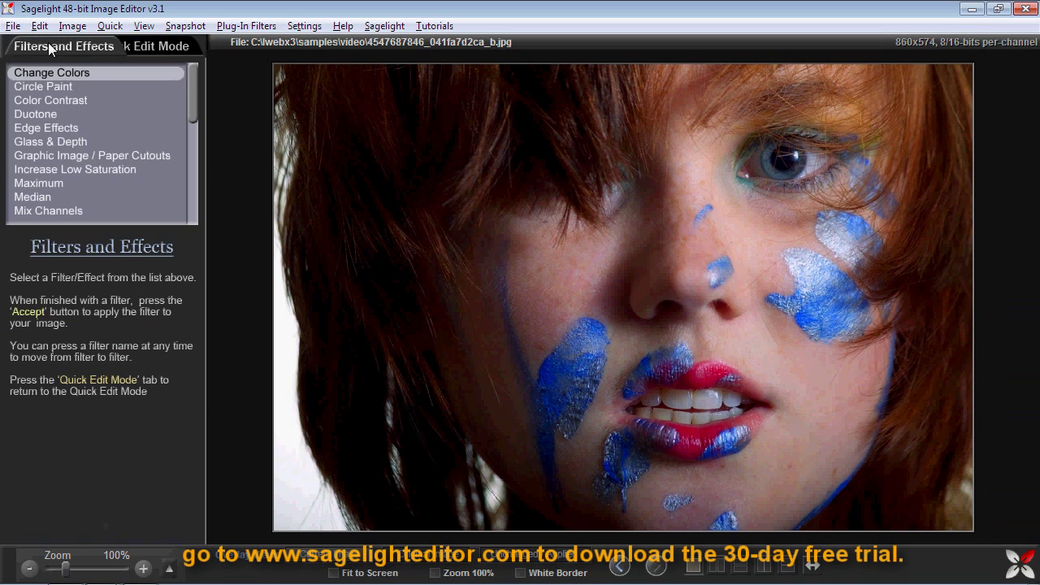
pyautogui.click(65, 211)
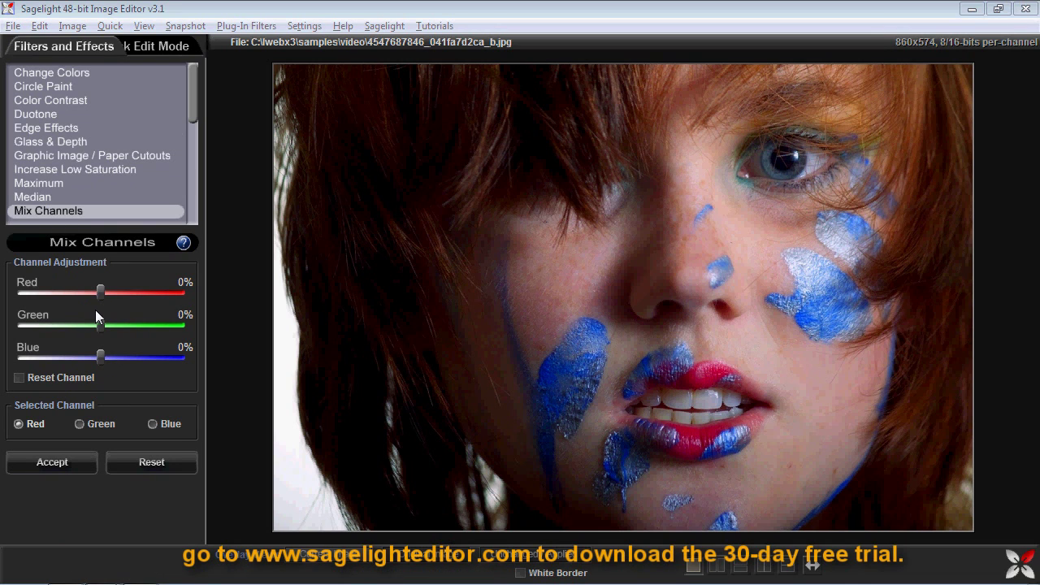
pyautogui.moveTo(100, 292); pyautogui.dragTo(130, 291)
pyautogui.moveTo(101, 325); pyautogui.dragTo(87, 325)
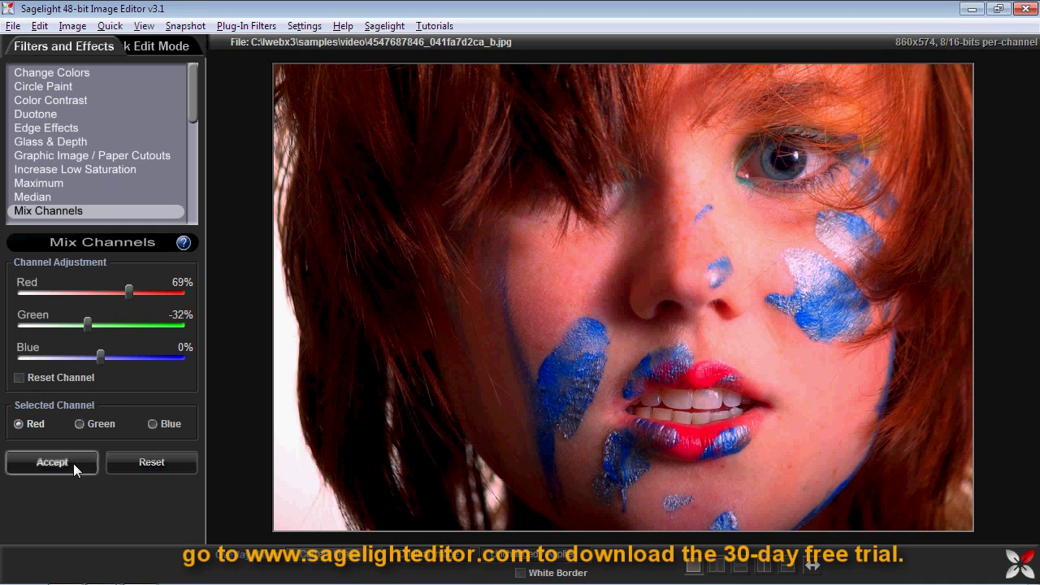
pyautogui.click(52, 462)
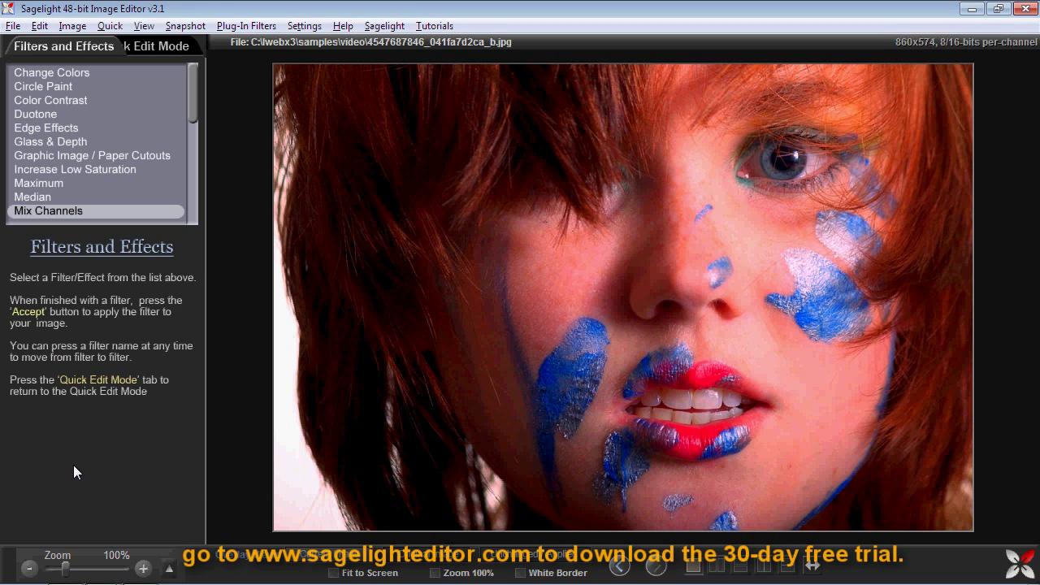
pyautogui.click(158, 46)
# Step: With the Undo Brush, fill from the undo buffer and repaint the vivid red into the hair
pyautogui.click(39, 25)
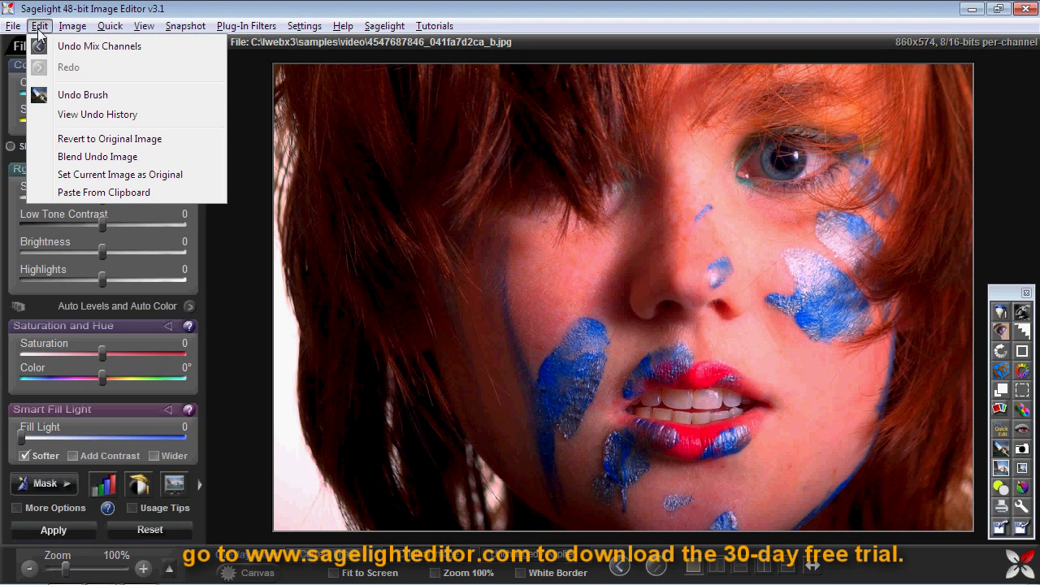
pyautogui.click(44, 95)
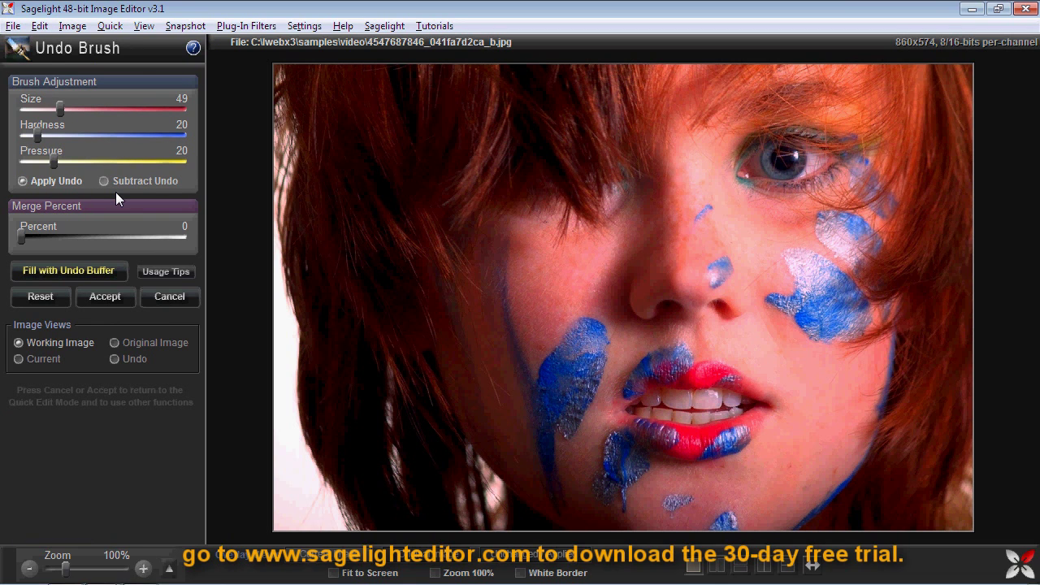
pyautogui.moveTo(585, 251)
pyautogui.mouseDown()
pyautogui.moveTo(599, 260)
pyautogui.moveTo(522, 243)
pyautogui.moveTo(606, 231)
pyautogui.mouseUp()
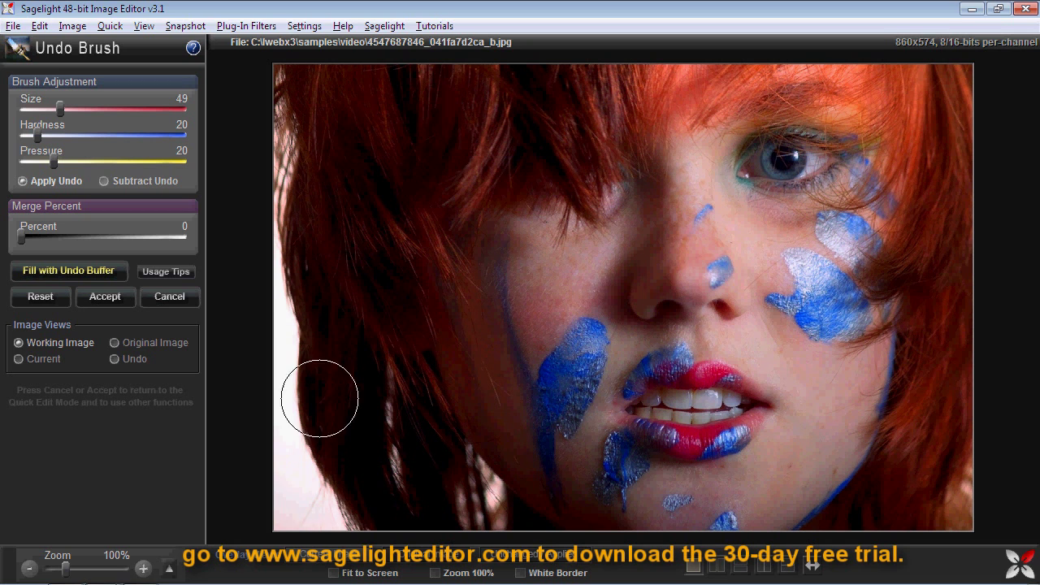
pyautogui.click(55, 295)
pyautogui.click(52, 266)
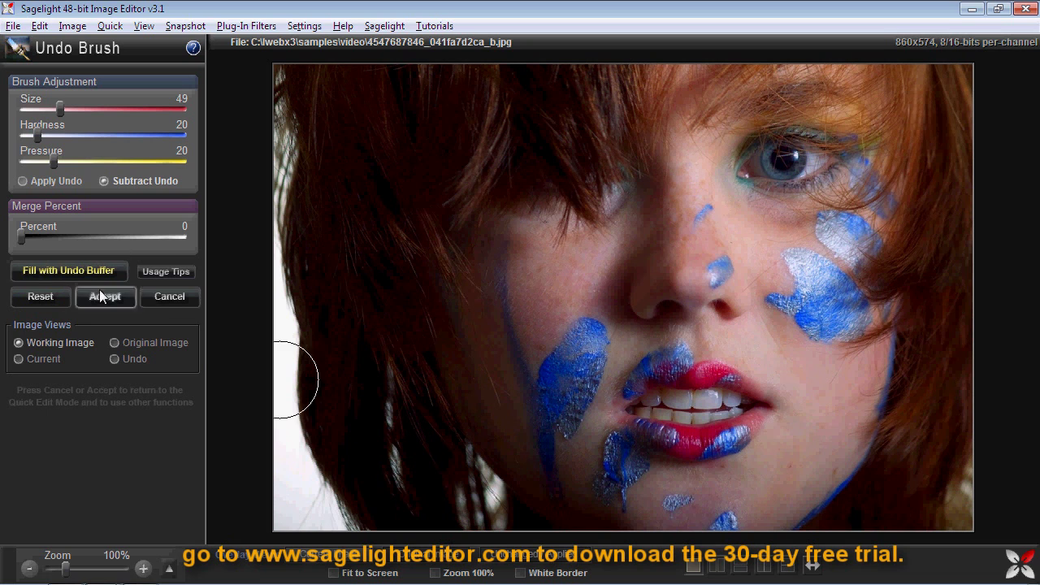
pyautogui.moveTo(361, 153)
pyautogui.mouseDown()
pyautogui.moveTo(511, 65)
pyautogui.moveTo(598, 89)
pyautogui.moveTo(541, 193)
pyautogui.moveTo(816, 101)
pyautogui.moveTo(943, 123)
pyautogui.moveTo(959, 231)
pyautogui.moveTo(872, 528)
pyautogui.moveTo(464, 301)
pyautogui.moveTo(325, 365)
pyautogui.moveTo(332, 263)
pyautogui.moveTo(411, 178)
pyautogui.mouseUp()
pyautogui.click(44, 179)
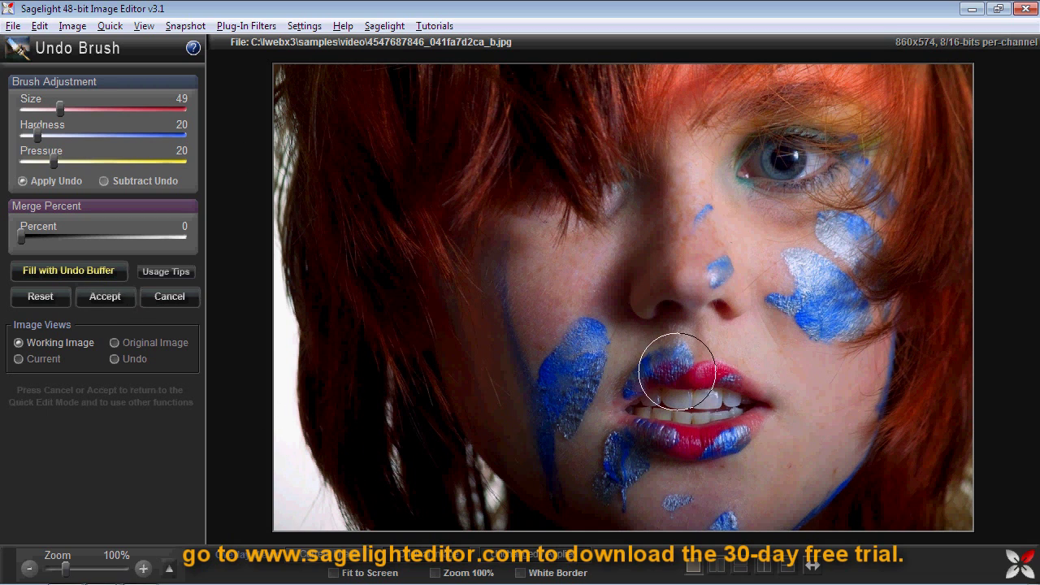
# Step: Accept the undo-brush edits and view the portrait side by side at 95% zoom
pyautogui.click(112, 300)
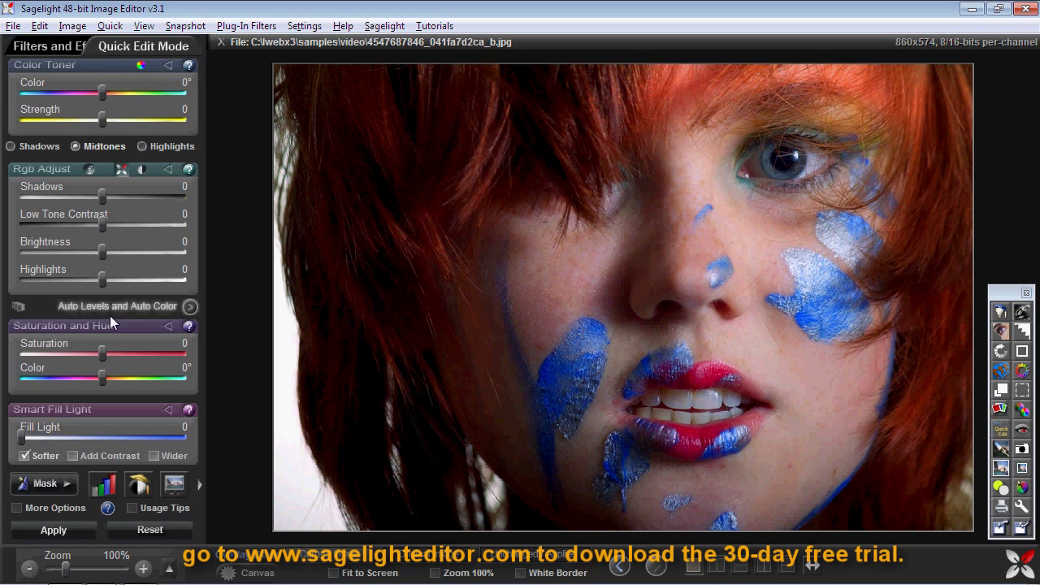
pyautogui.click(719, 565)
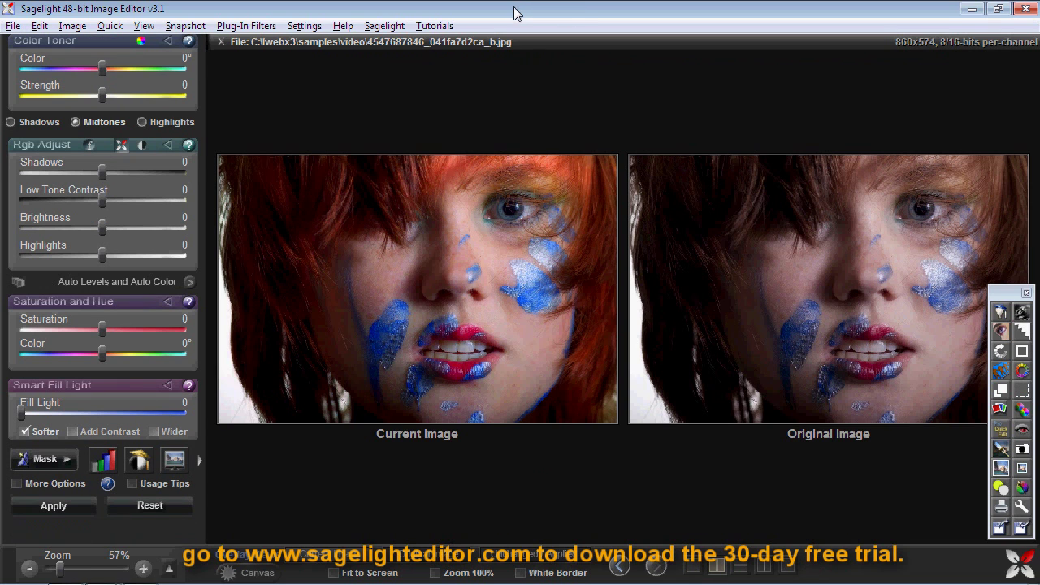
pyautogui.moveTo(60, 568); pyautogui.dragTo(66, 573)
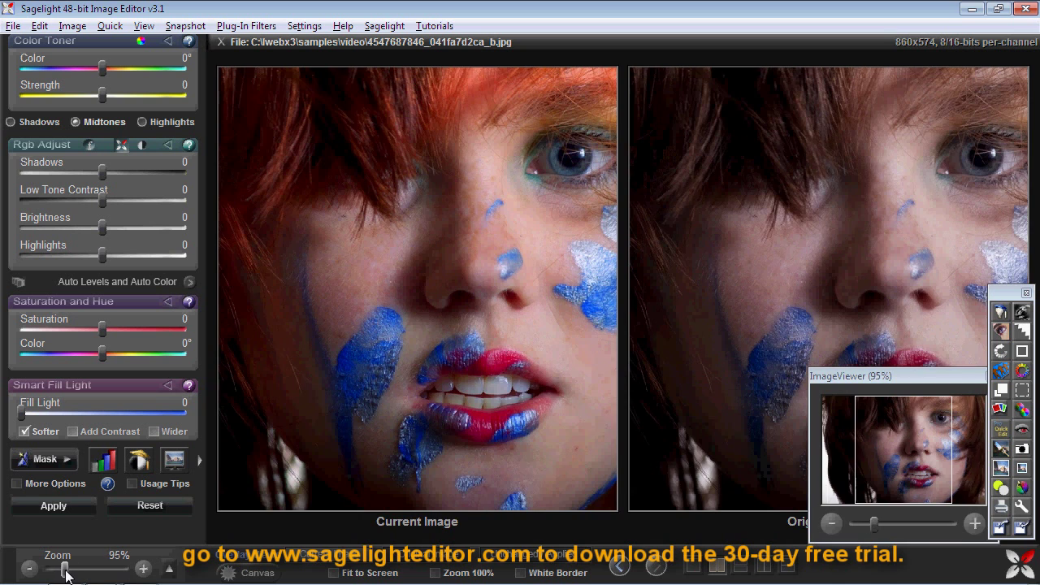
pyautogui.click(945, 478)
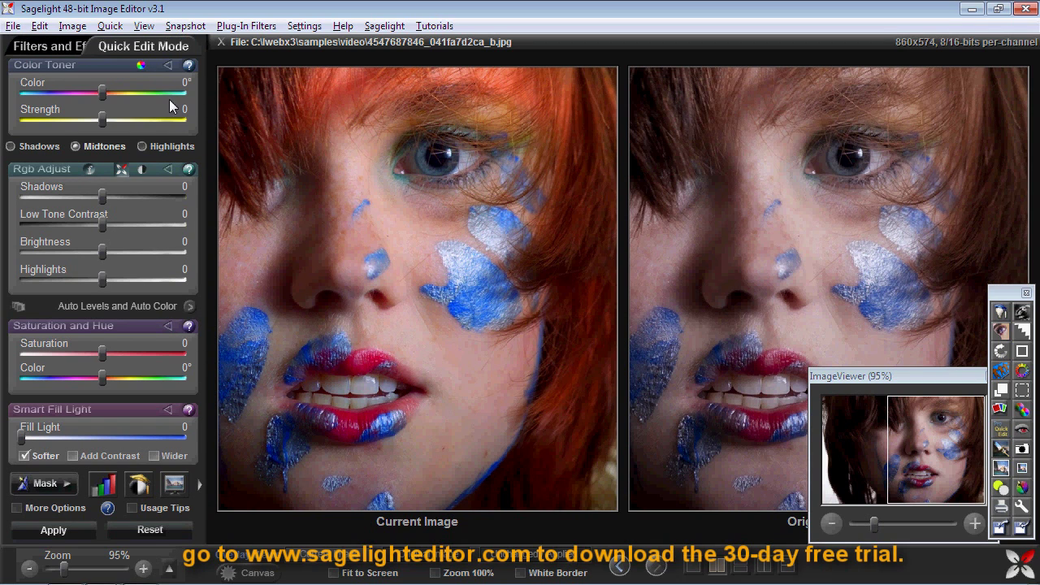
# Step: Sharpen the portrait with Unsharp Mask, then briefly reopen and finish the Undo Brush
pyautogui.click(73, 25)
pyautogui.click(150, 284)
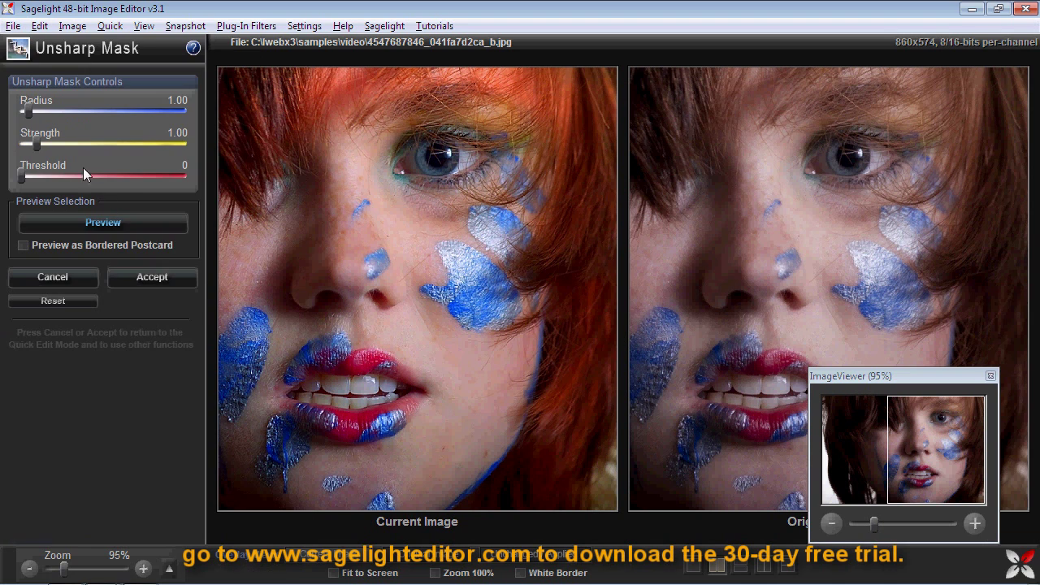
pyautogui.click(126, 272)
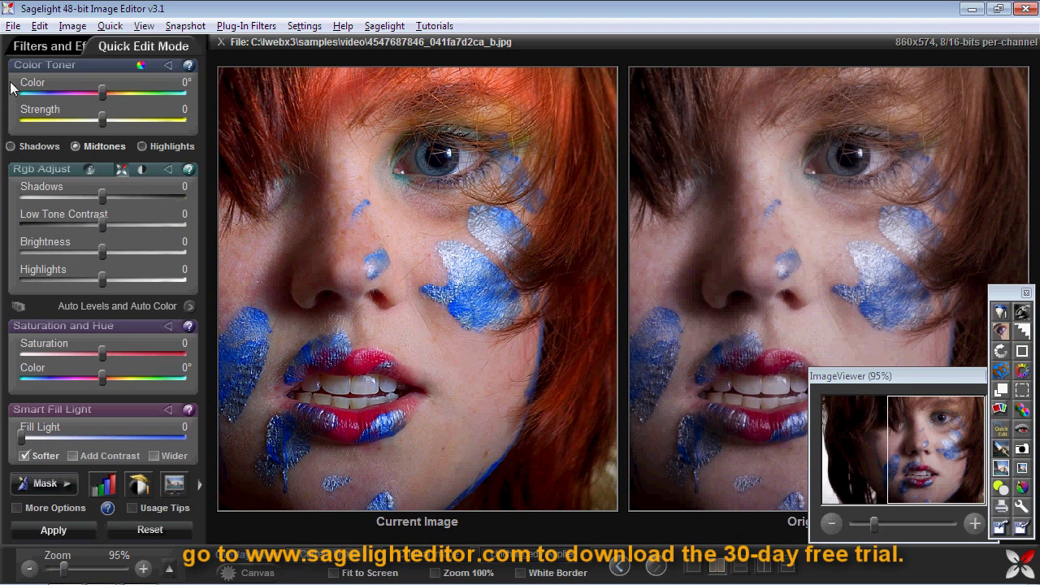
pyautogui.click(40, 30)
pyautogui.click(72, 94)
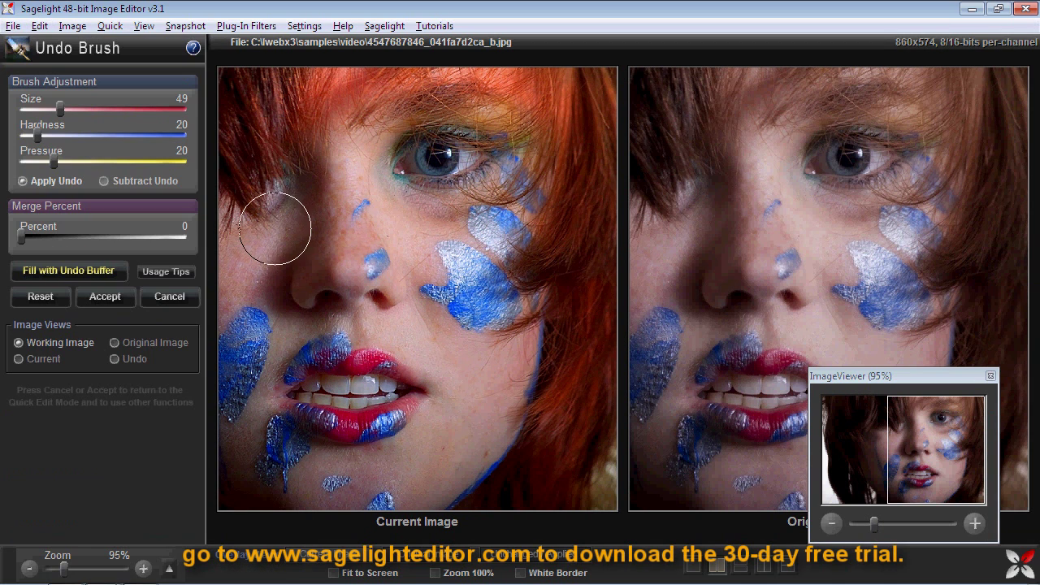
pyautogui.click(114, 299)
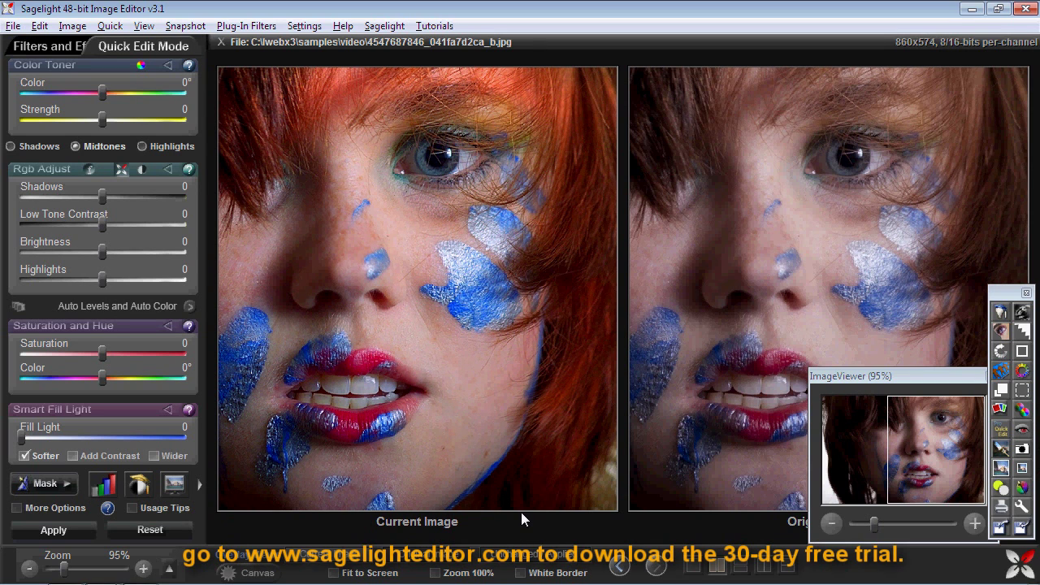